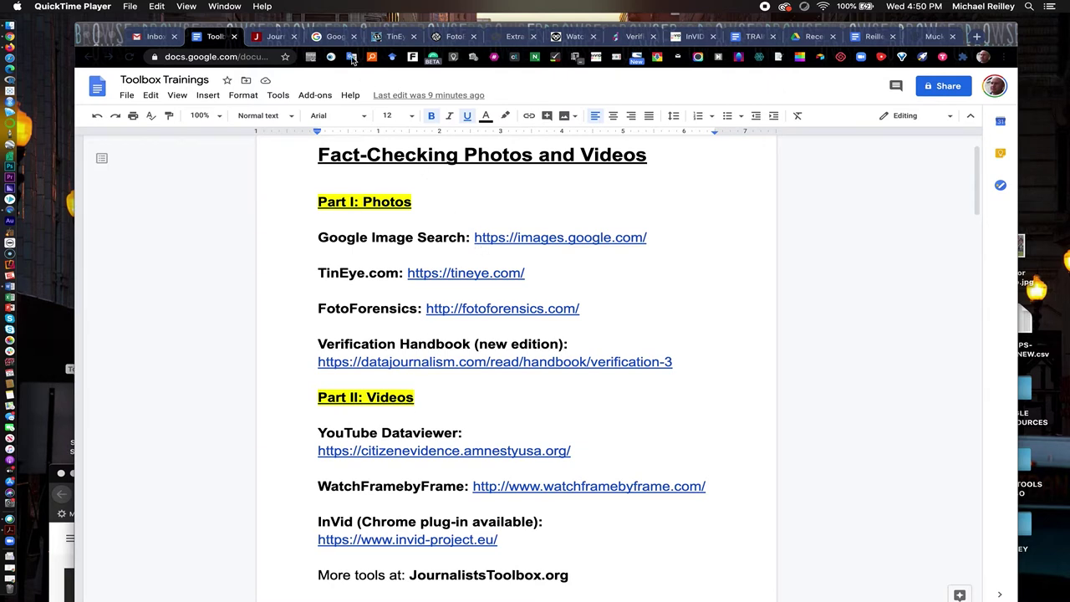
# Step: Search Google Images for "mount rushmore"
pyautogui.click(327, 36)
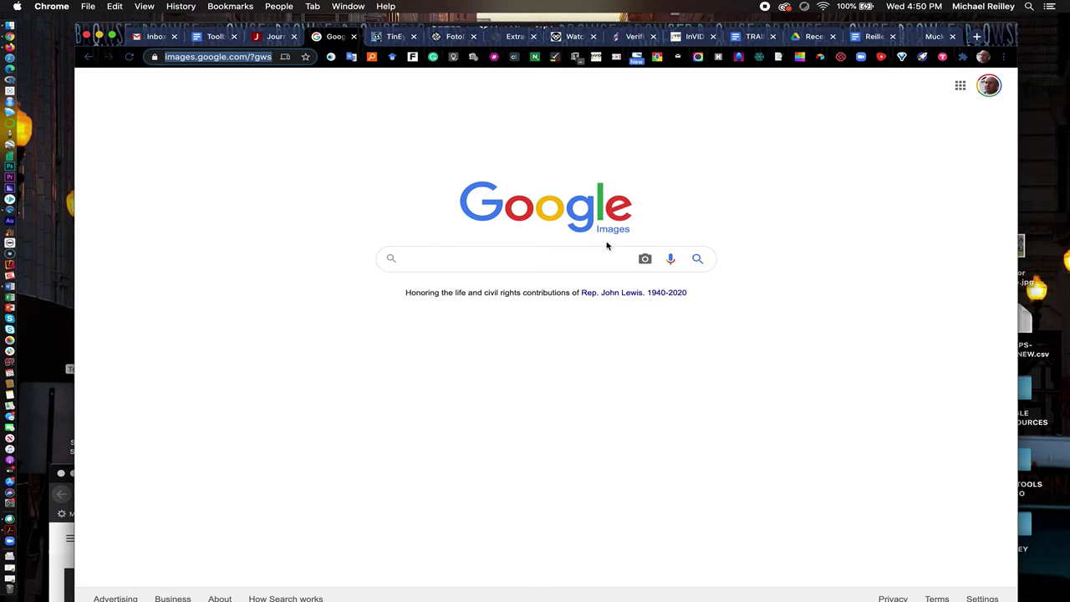
pyautogui.click(419, 257)
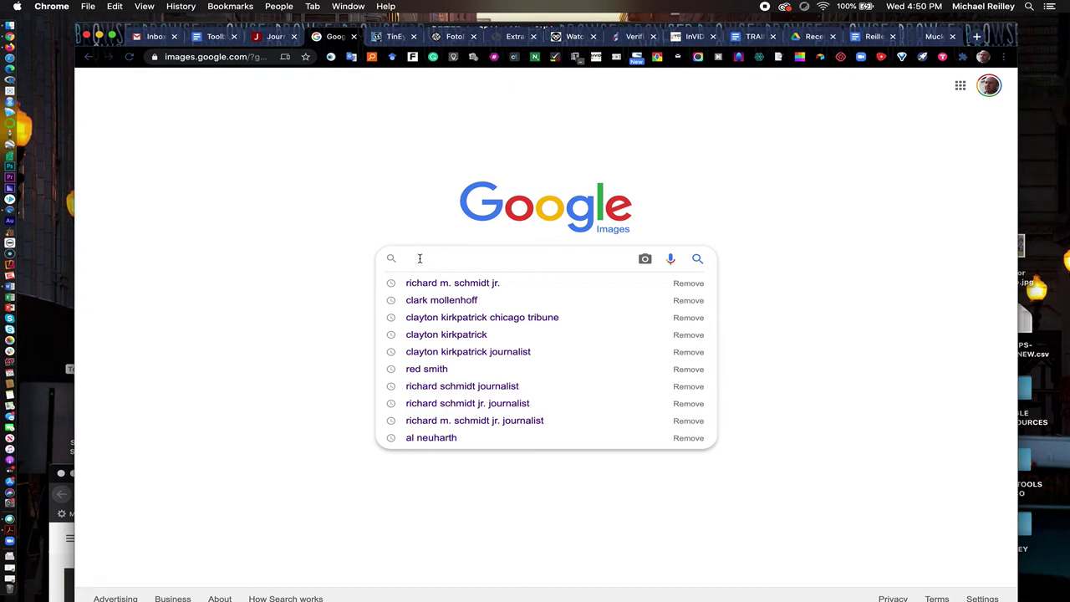
pyautogui.write('mount ')
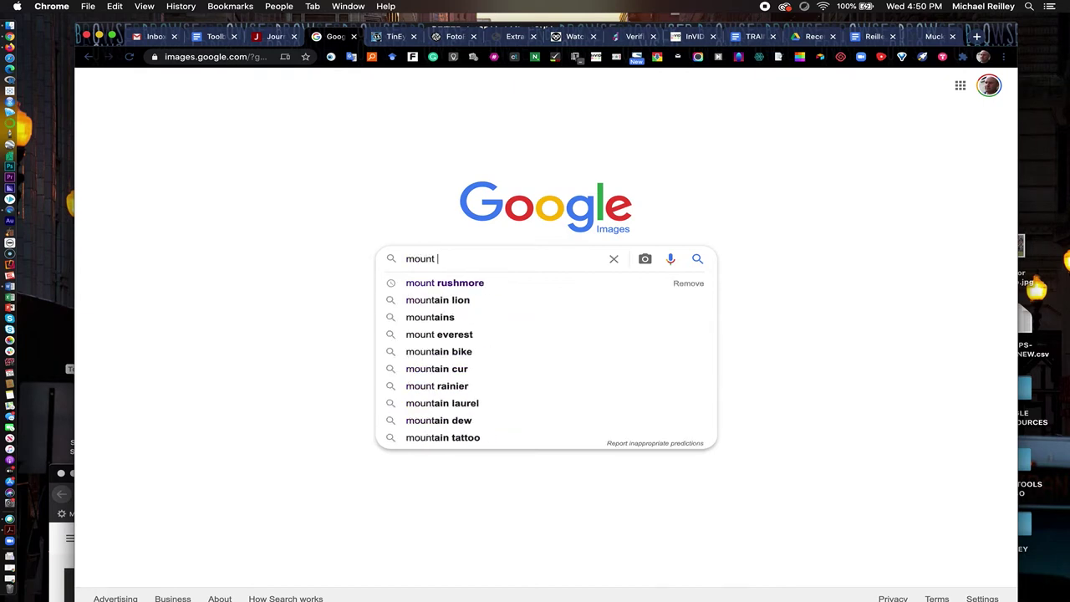
pyautogui.write('rushmore')
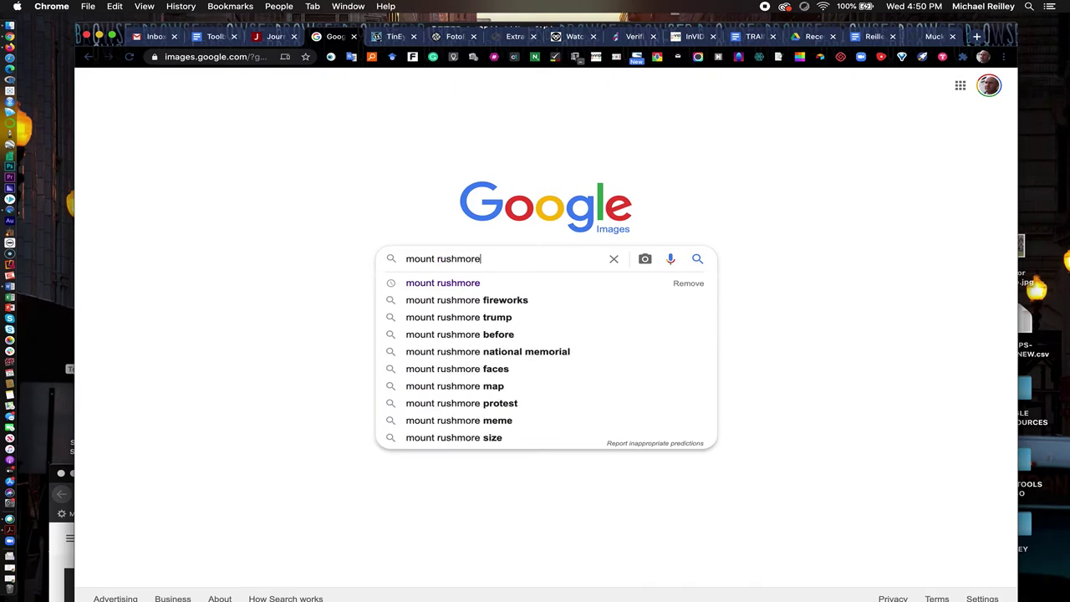
pyautogui.press('Return')
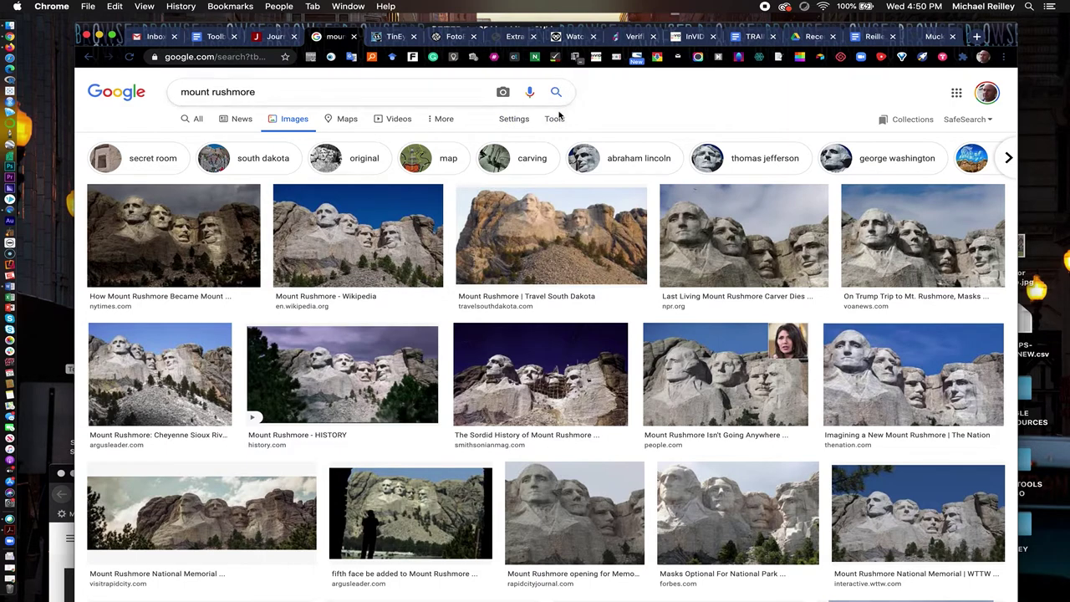
# Step: Limit the Mount Rushmore image results to the past year
pyautogui.click(555, 120)
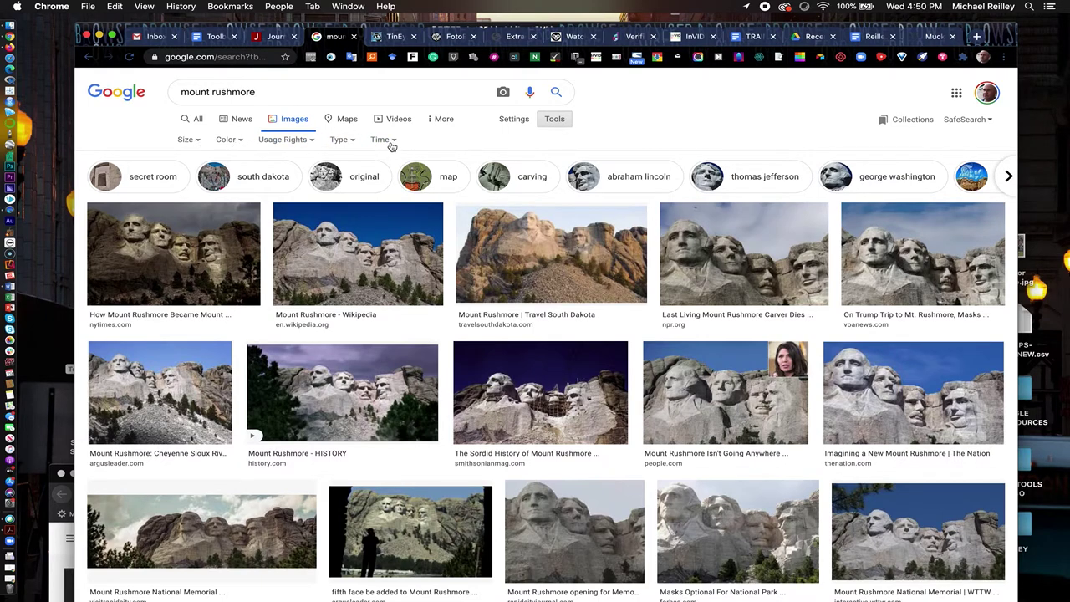
pyautogui.click(394, 141)
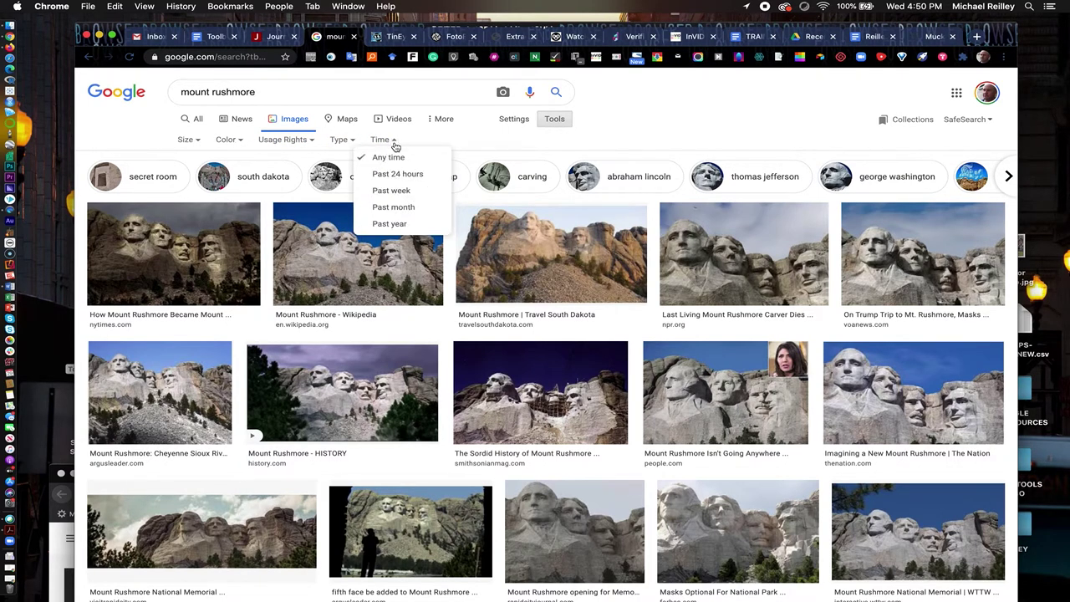
pyautogui.click(403, 223)
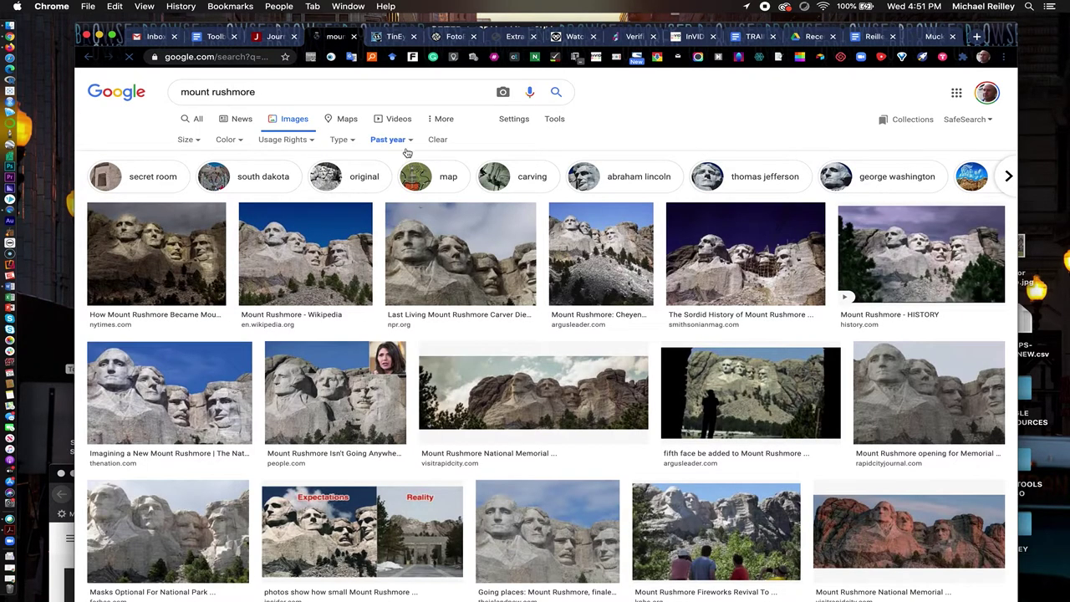
# Step: Review the type, color and size filter options, and set usage rights to Labeled for reuse with modification
pyautogui.click(341, 140)
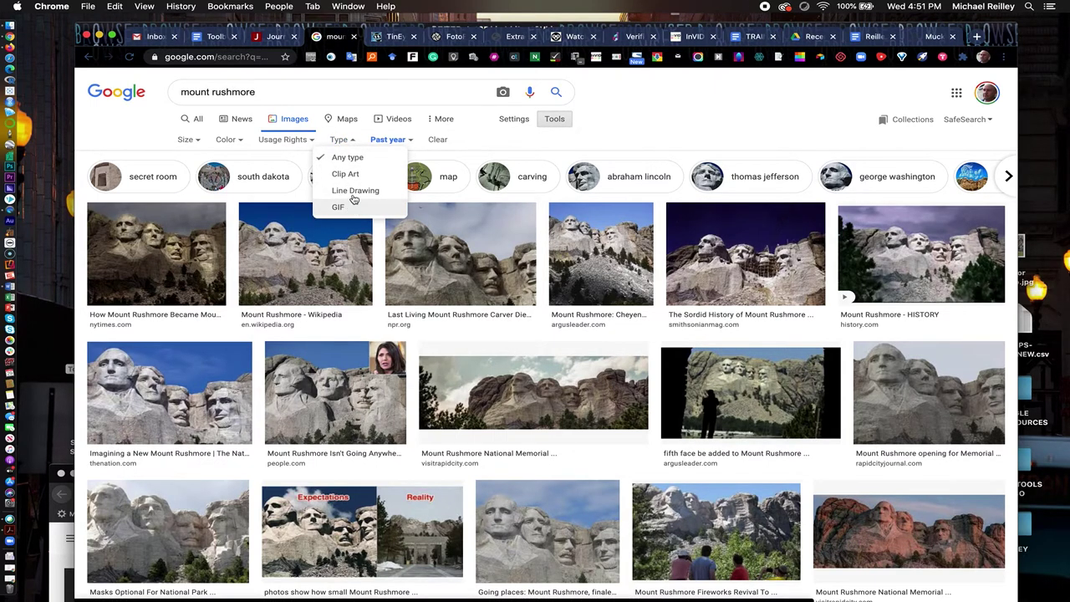
pyautogui.click(234, 140)
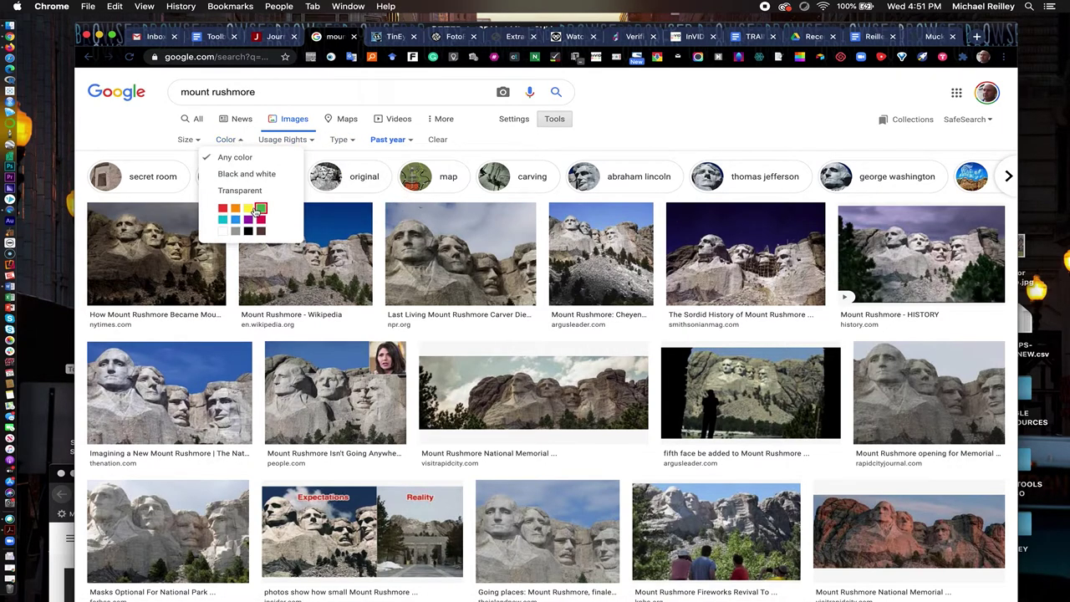
pyautogui.click(188, 140)
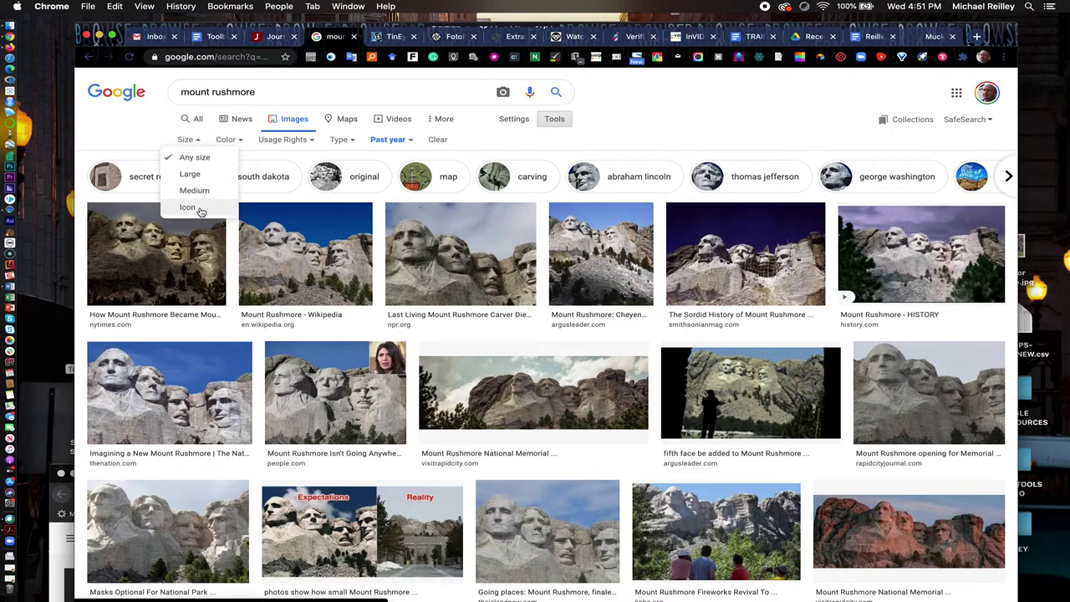
pyautogui.click(310, 143)
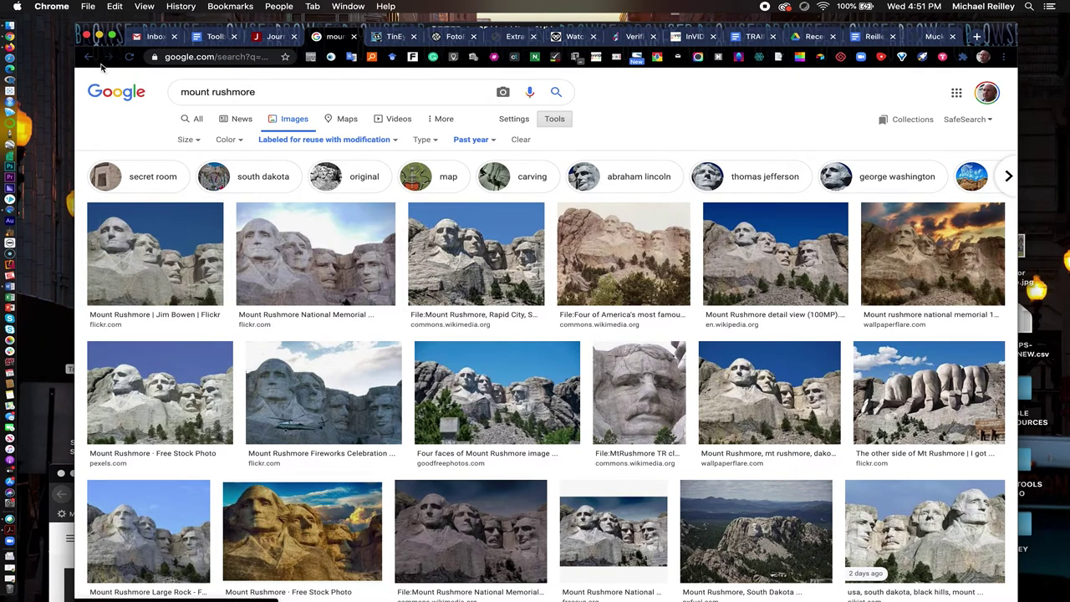
pyautogui.click(310, 140)
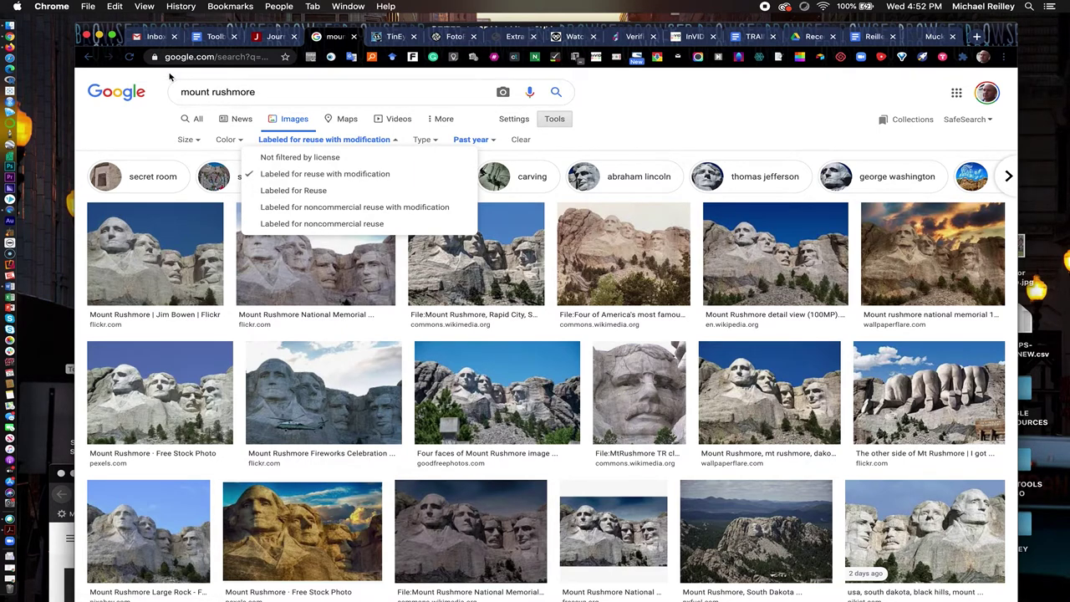
# Step: Return to the empty Google Images page and view verifyBEACHBALLVERIFICATION.jpg from the desktop at an enlarged size
pyautogui.click(89, 56)
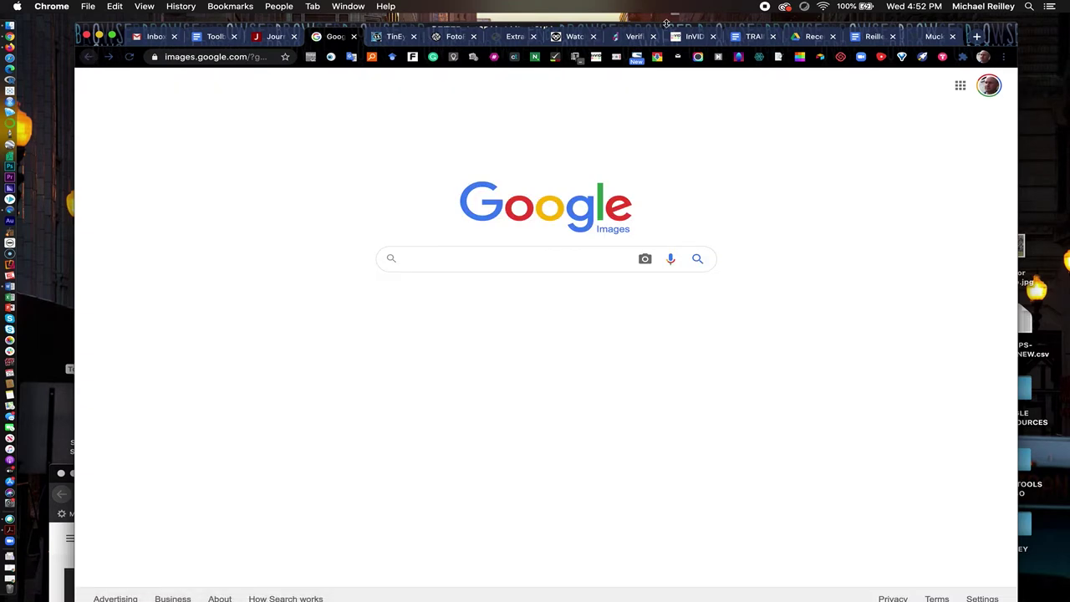
pyautogui.moveTo(1004, 33); pyautogui.dragTo(985, 280)
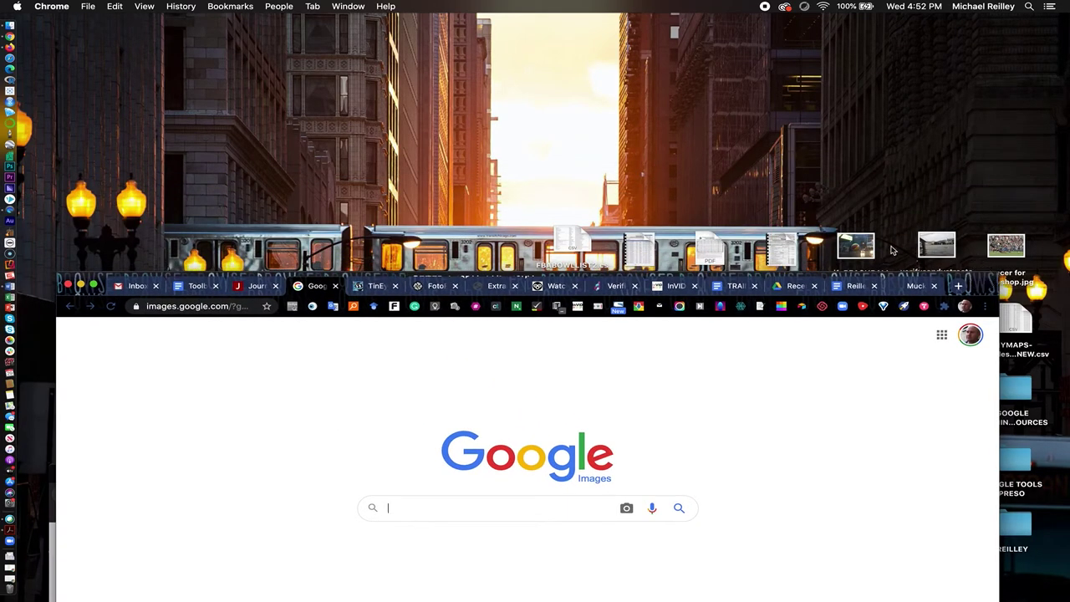
pyautogui.doubleClick(859, 248)
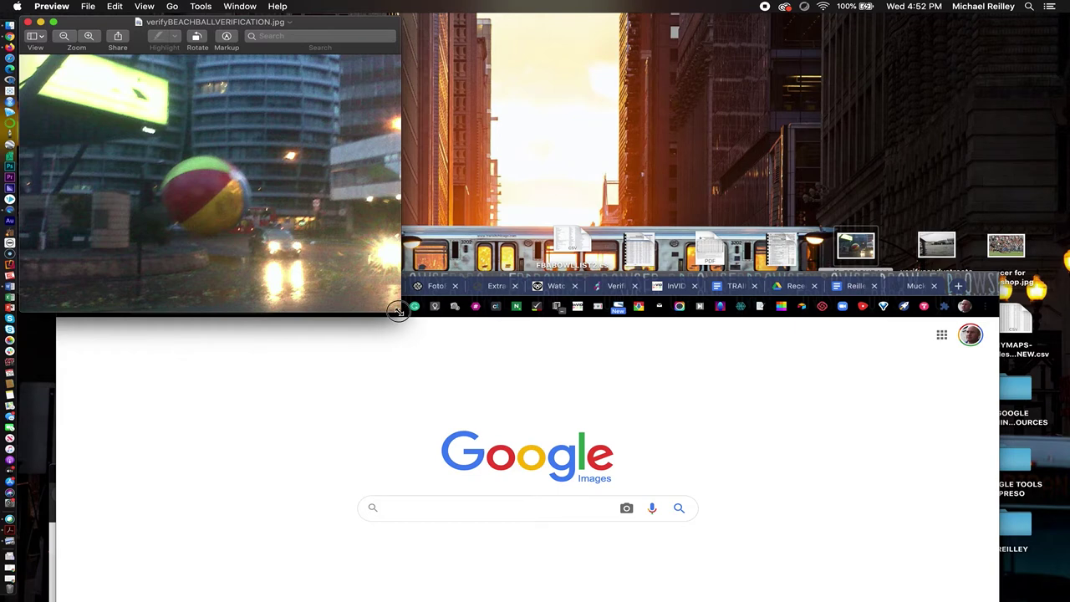
pyautogui.moveTo(398, 312); pyautogui.dragTo(514, 381)
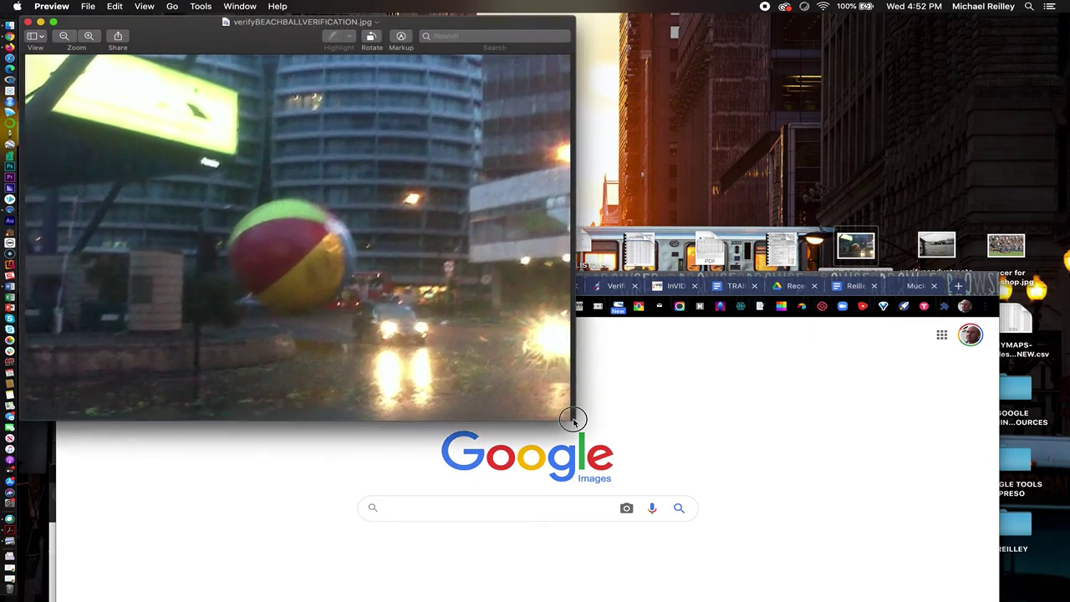
pyautogui.moveTo(574, 419); pyautogui.dragTo(631, 448)
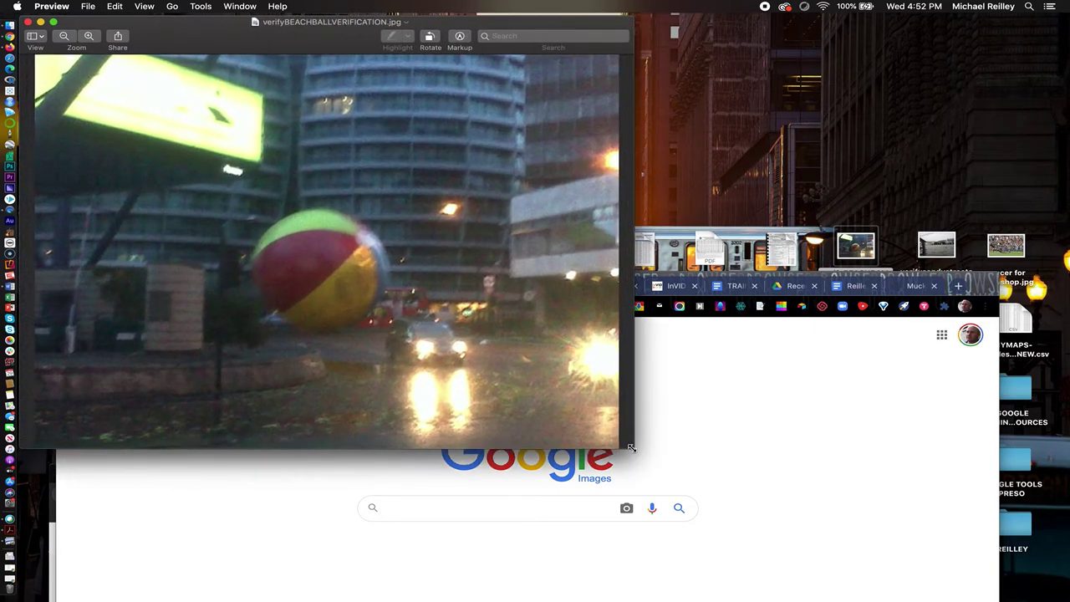
pyautogui.click(29, 22)
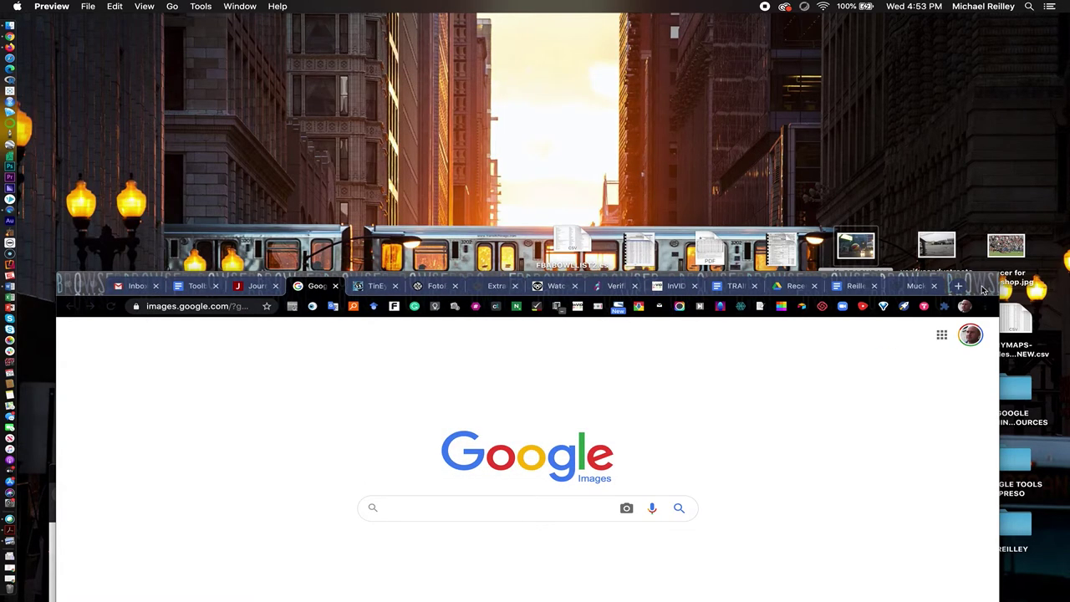
# Step: Run a Google reverse image search with verifyBEACHBALLVERIFICATION.jpg from the desktop
pyautogui.moveTo(982, 289); pyautogui.dragTo(984, 285)
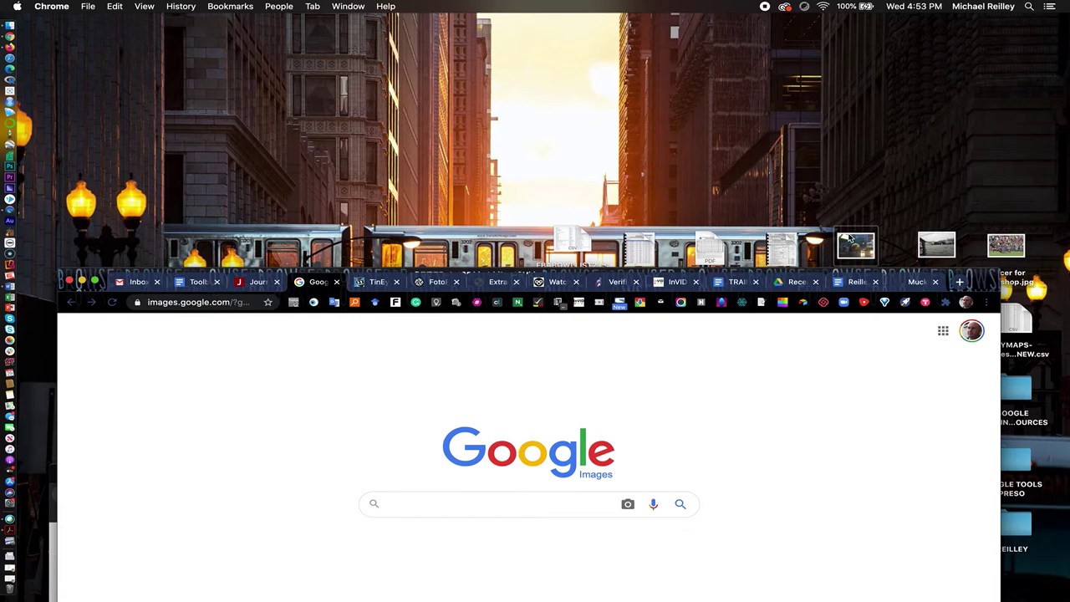
pyautogui.moveTo(848, 238); pyautogui.dragTo(415, 550)
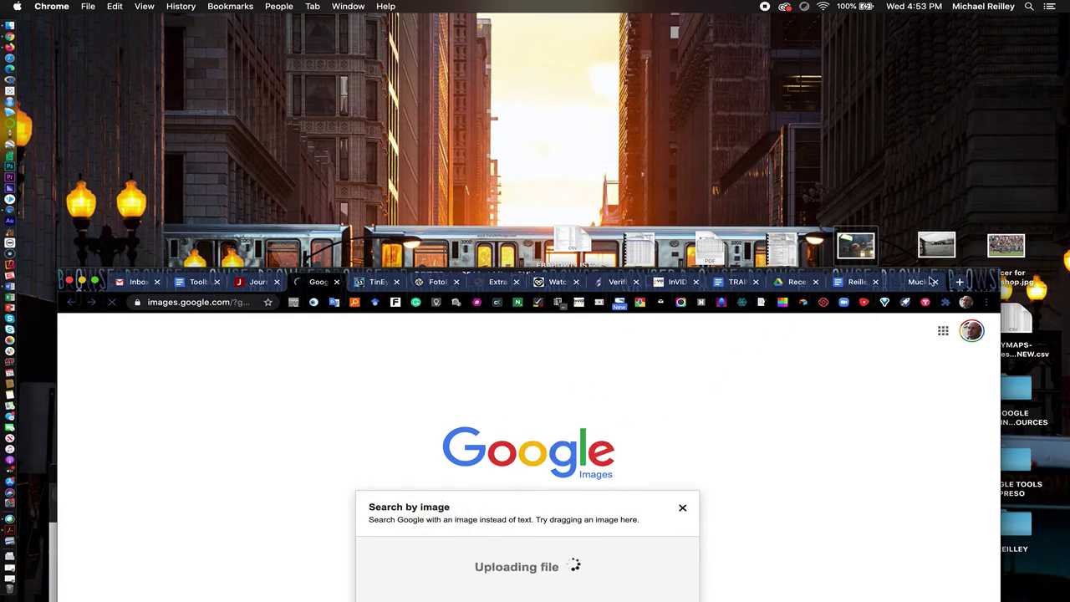
pyautogui.moveTo(977, 277); pyautogui.dragTo(984, 35)
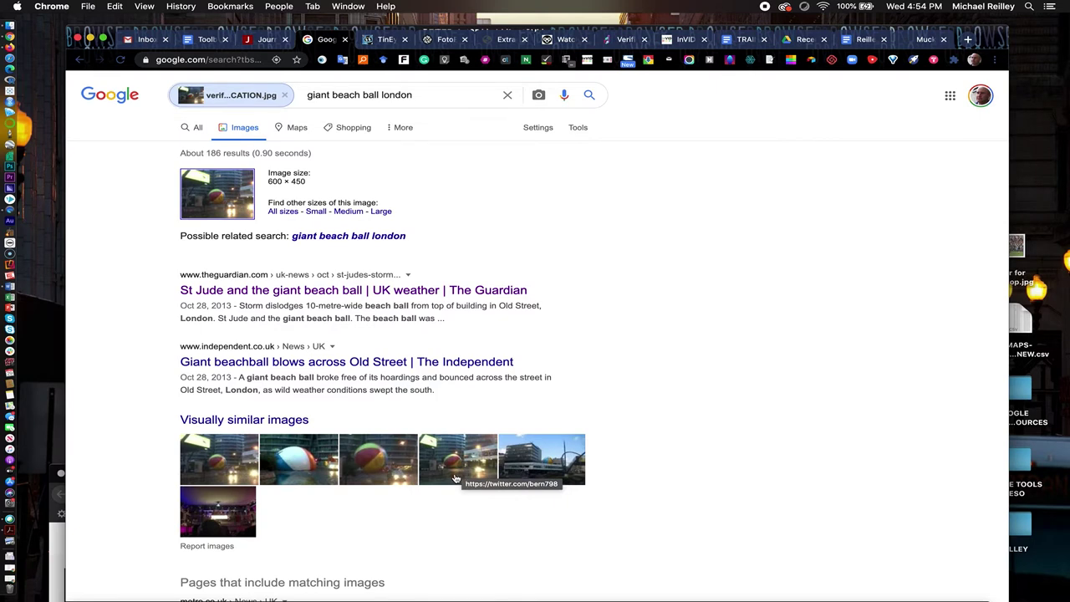
# Step: Examine the beach ball photo's reverse search results, including the search tools, matching pages and the third visually similar image
pyautogui.scroll(-2, 461, 528)
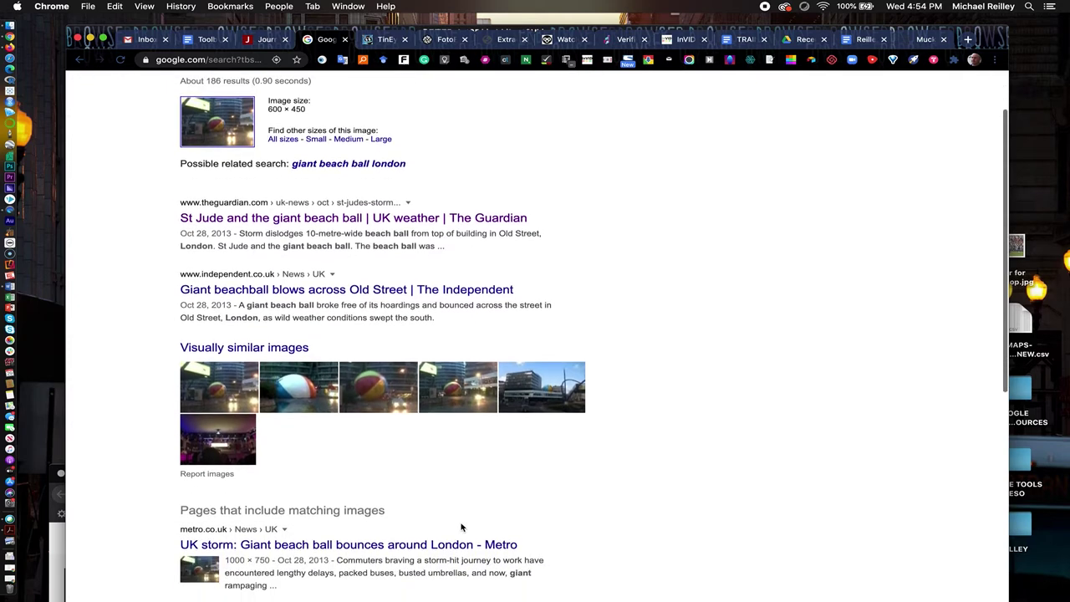
pyautogui.scroll(3, 460, 520)
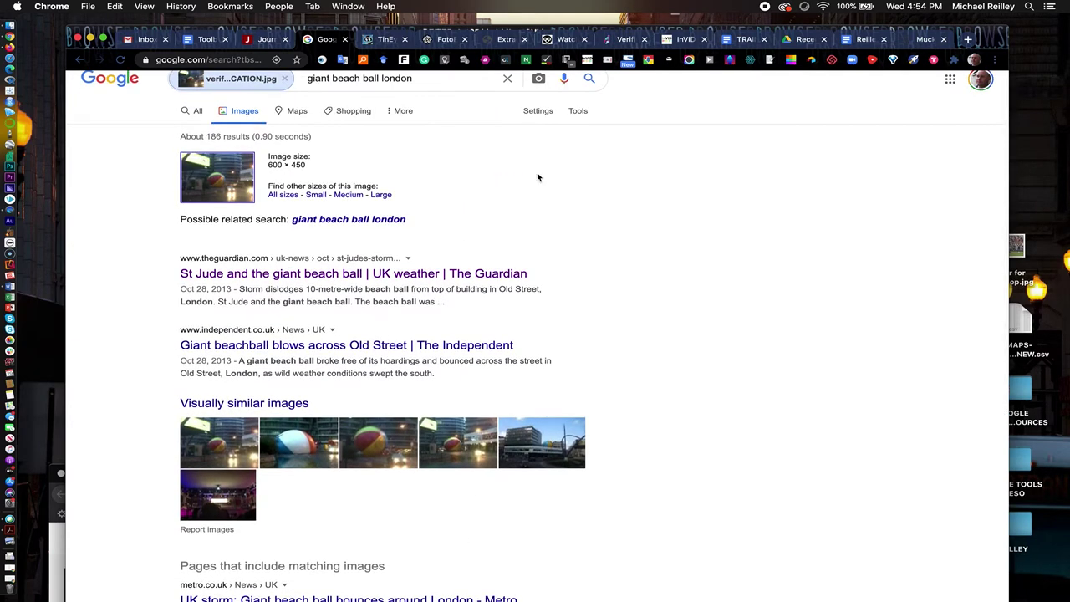
pyautogui.click(577, 111)
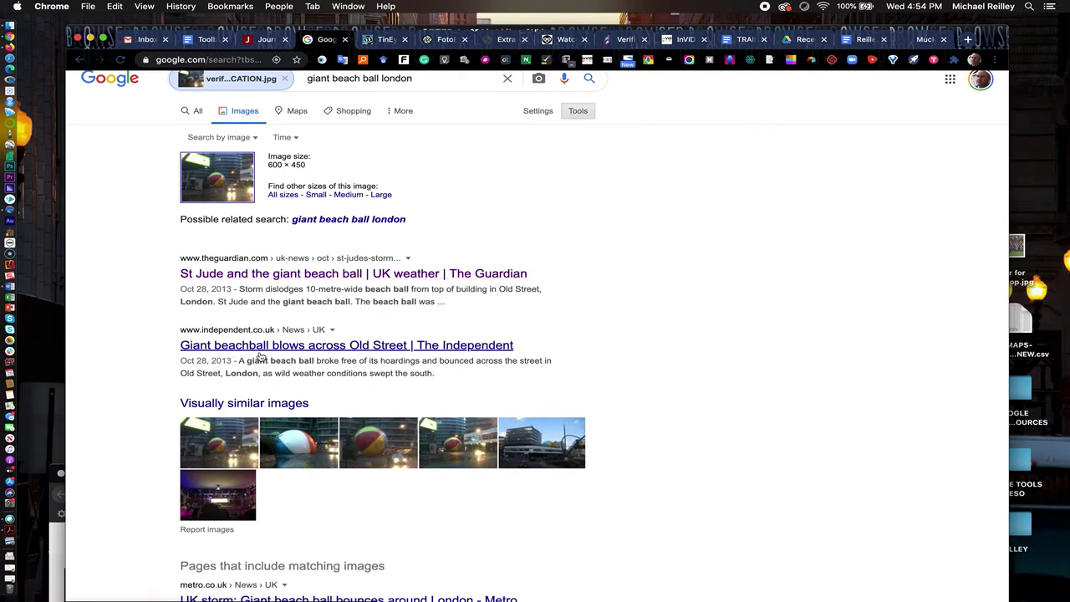
pyautogui.scroll(-5, 269, 383)
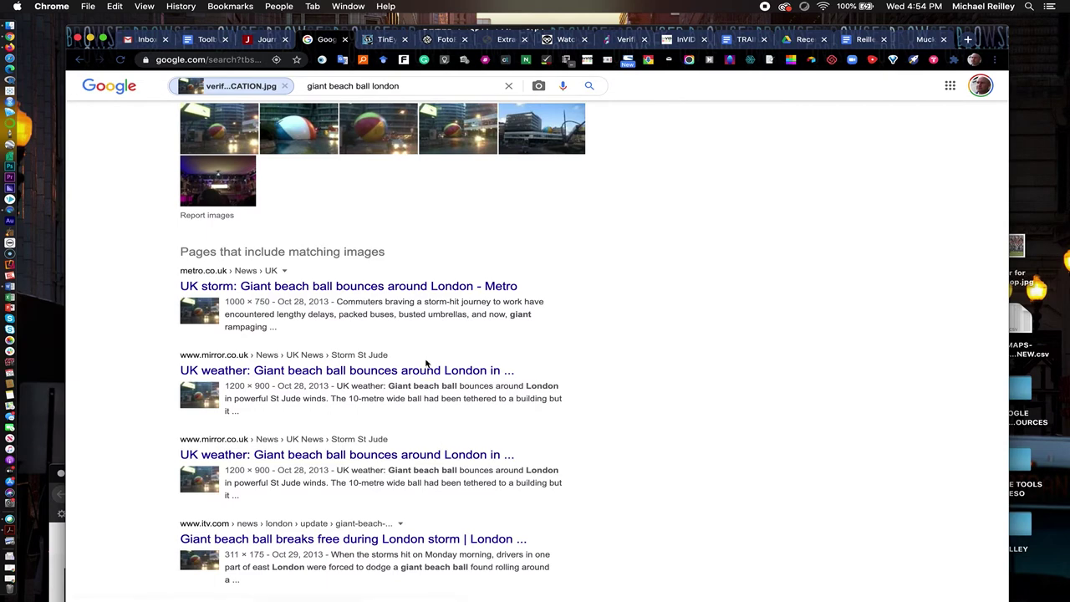
pyautogui.scroll(3, 427, 362)
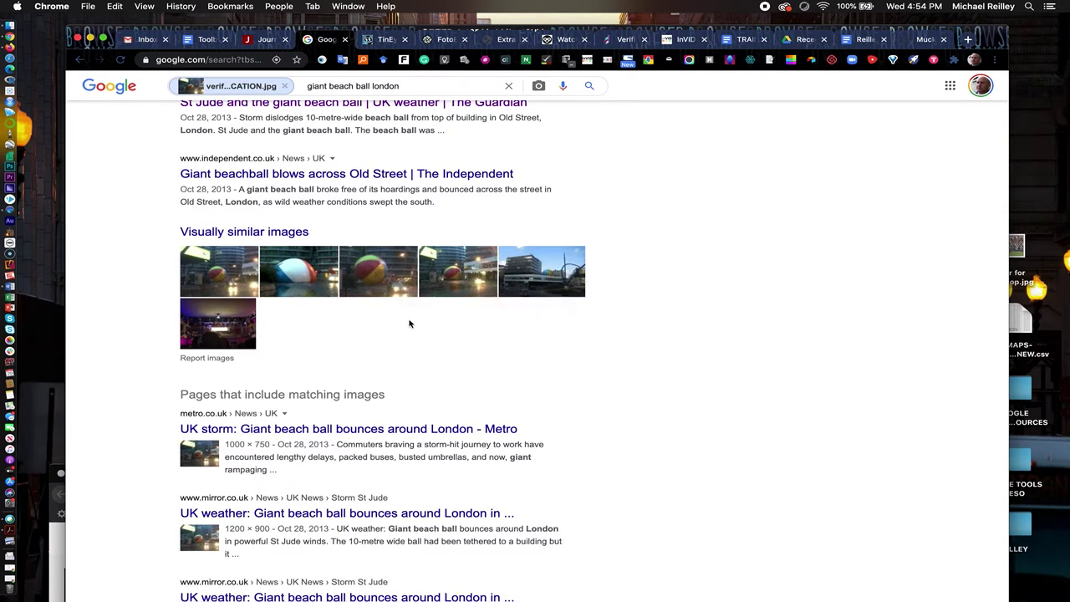
pyautogui.click(378, 279)
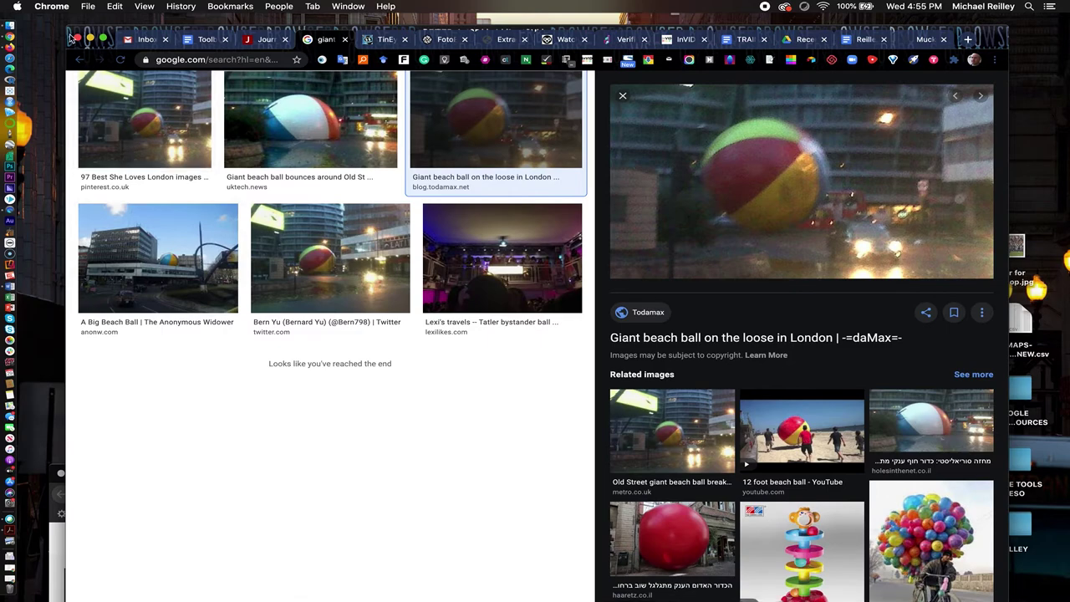
pyautogui.click(78, 60)
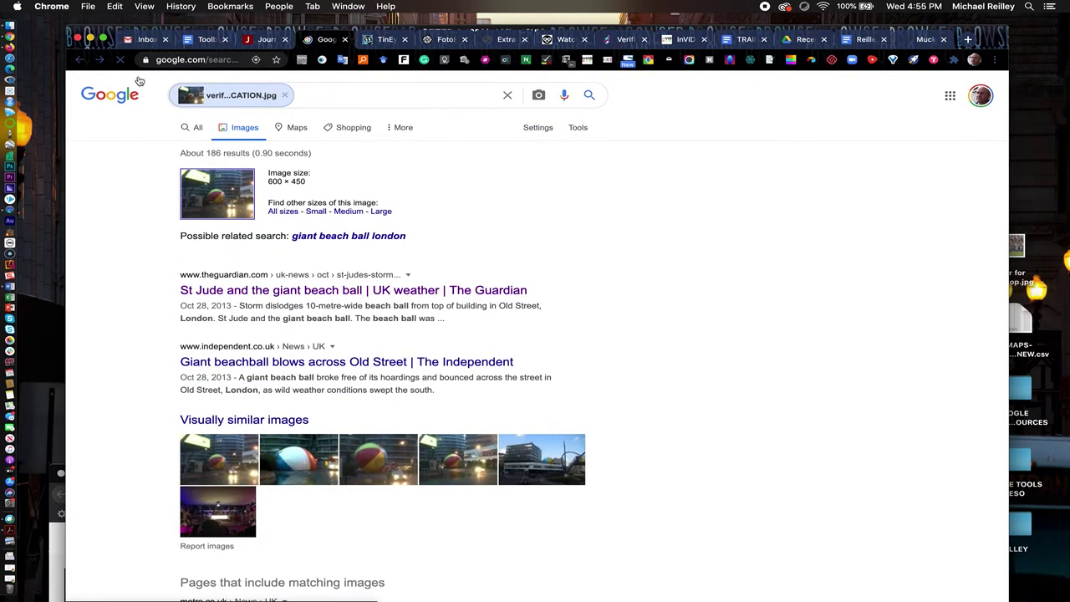
# Step: Return to the empty Google Images page and view verifysandystreetsharks.jpg from the desktop at an enlarged size
pyautogui.click(122, 101)
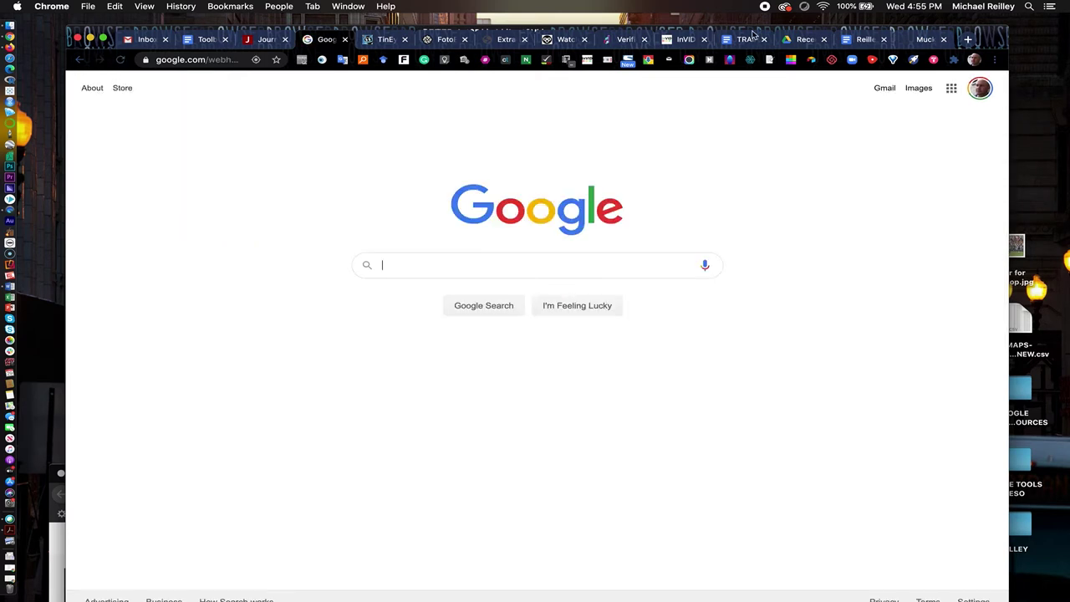
pyautogui.click(917, 89)
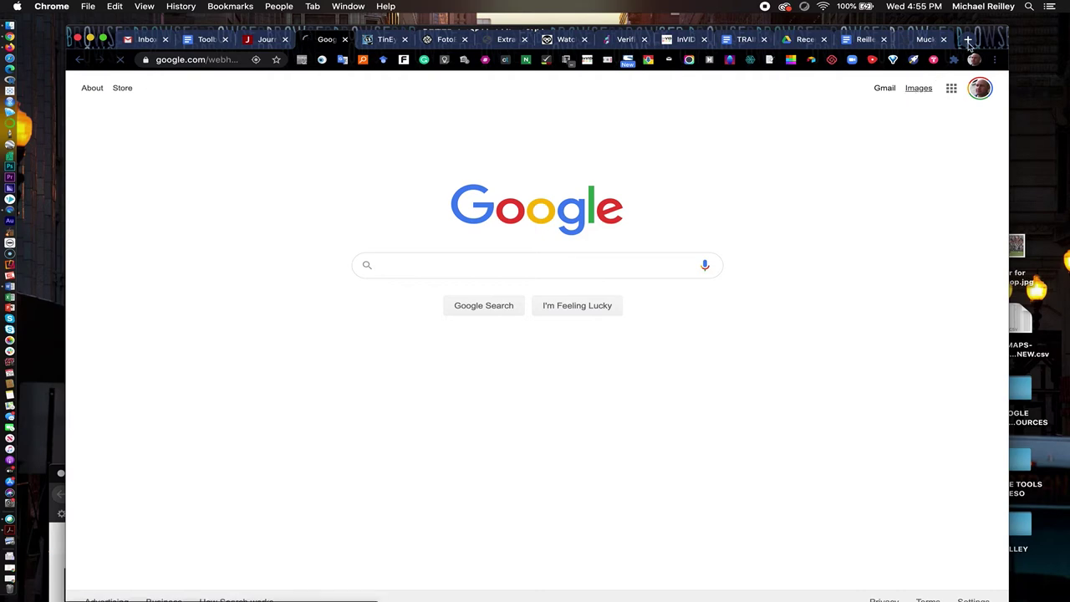
pyautogui.moveTo(995, 28); pyautogui.dragTo(1015, 307)
pyautogui.doubleClick(943, 244)
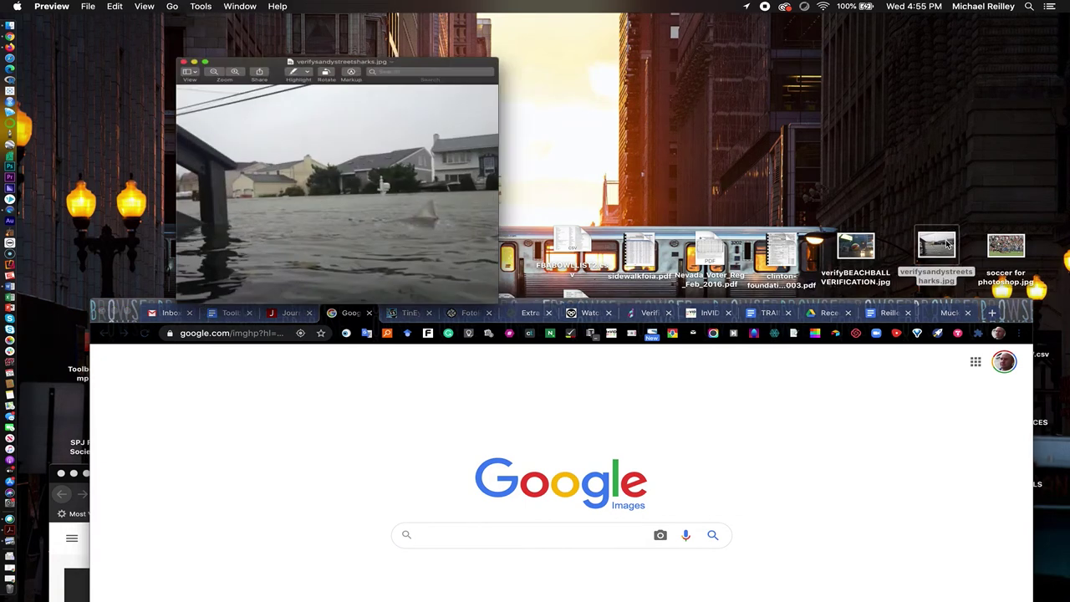
pyautogui.moveTo(400, 311); pyautogui.dragTo(697, 470)
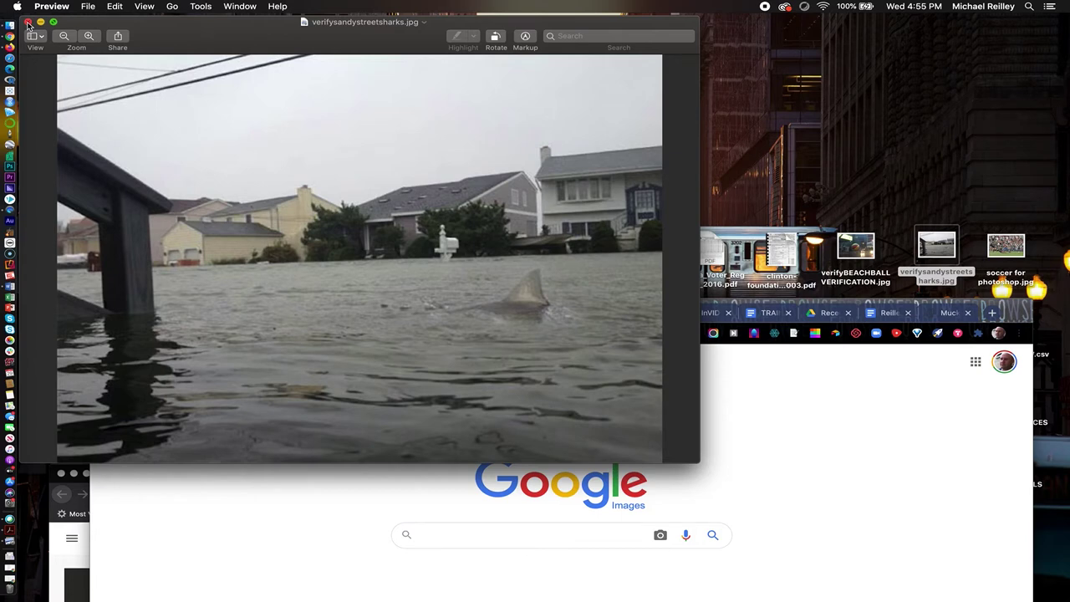
pyautogui.click(27, 23)
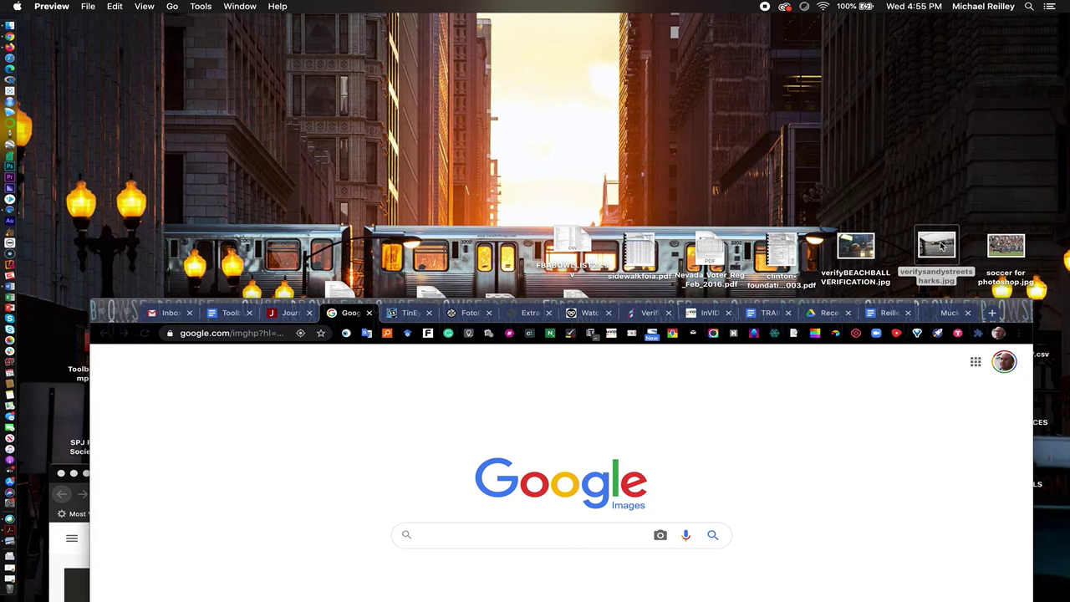
# Step: Run a Google reverse image search with verifysandystreetsharks.jpg from the desktop
pyautogui.moveTo(941, 245); pyautogui.dragTo(542, 591)
pyautogui.moveTo(1018, 315); pyautogui.dragTo(990, 50)
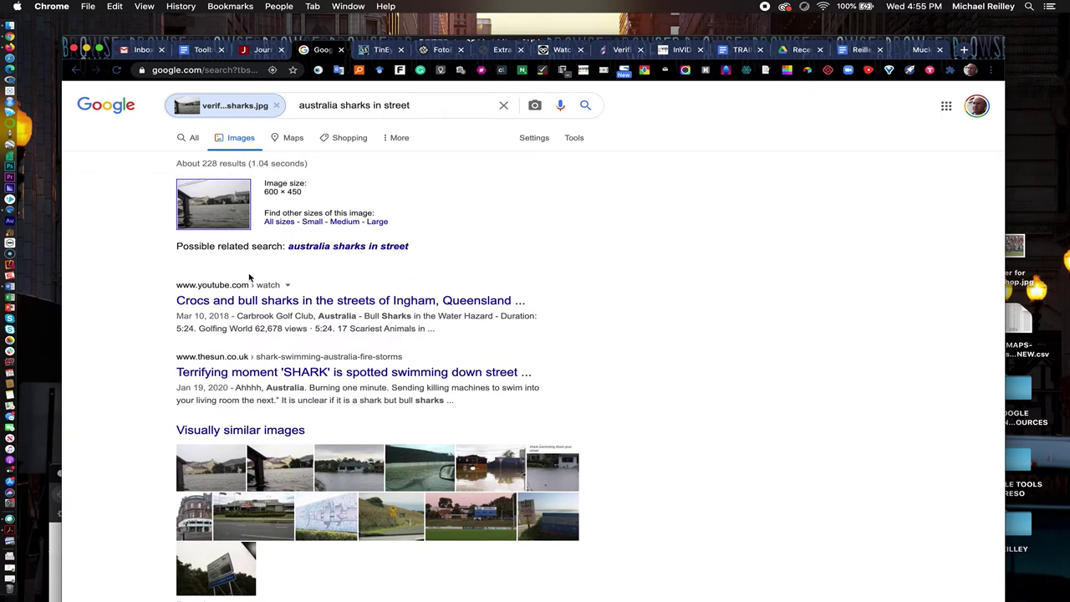
# Step: Examine the street shark photo's reverse search results, including the visually similar images and the pages with matching images
pyautogui.scroll(-3, 278, 399)
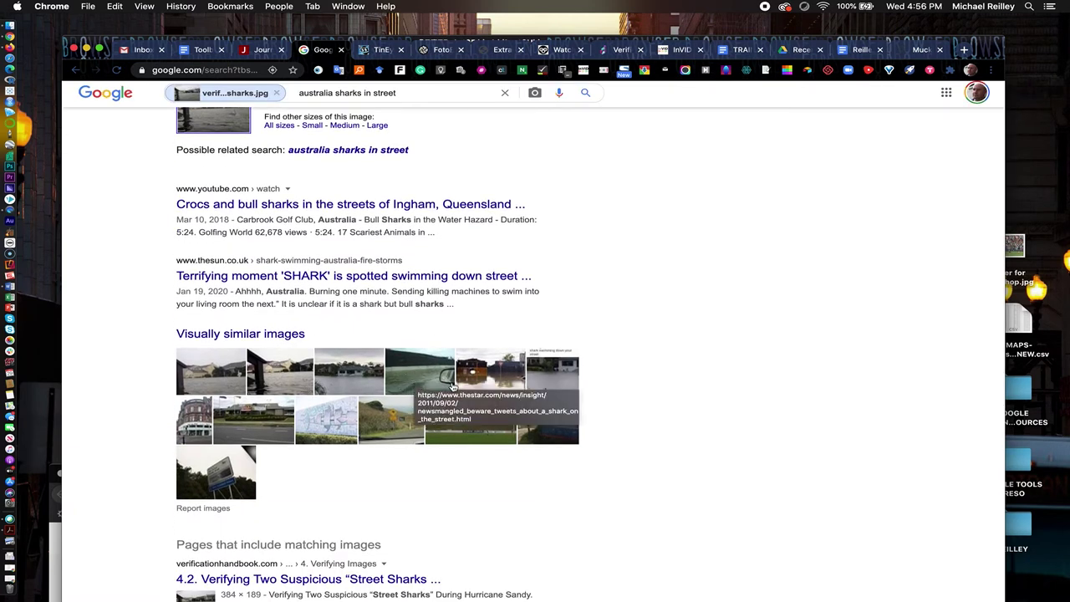
pyautogui.scroll(-3, 441, 537)
pyautogui.scroll(-6, 441, 538)
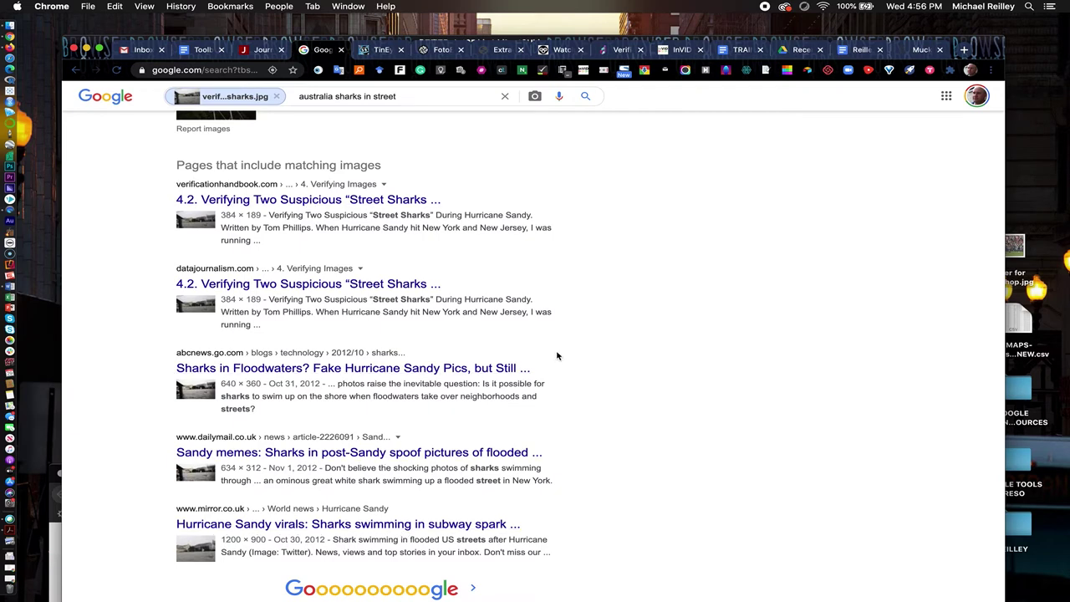
pyautogui.scroll(5, 557, 355)
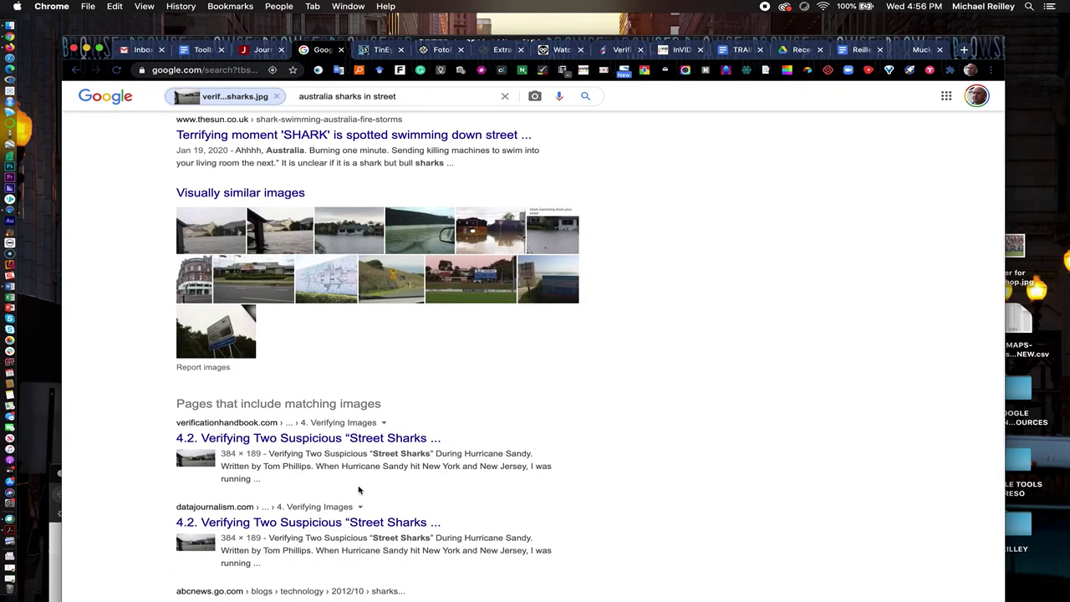
pyautogui.scroll(5, 625, 435)
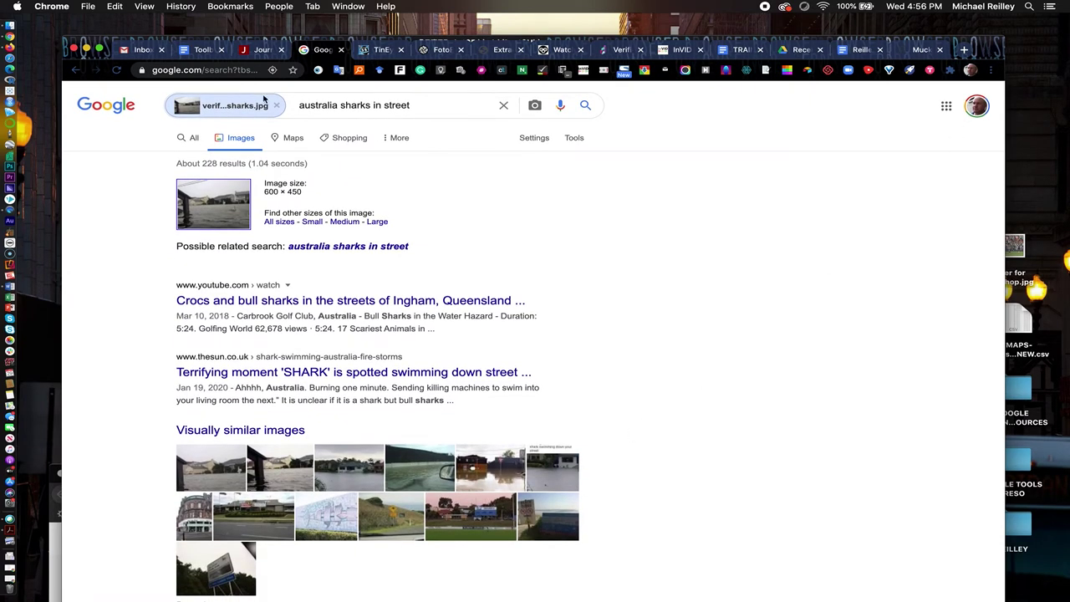
# Step: Return to the empty Google Images page and view the TinEye reverse image search site as an alternative
pyautogui.click(76, 71)
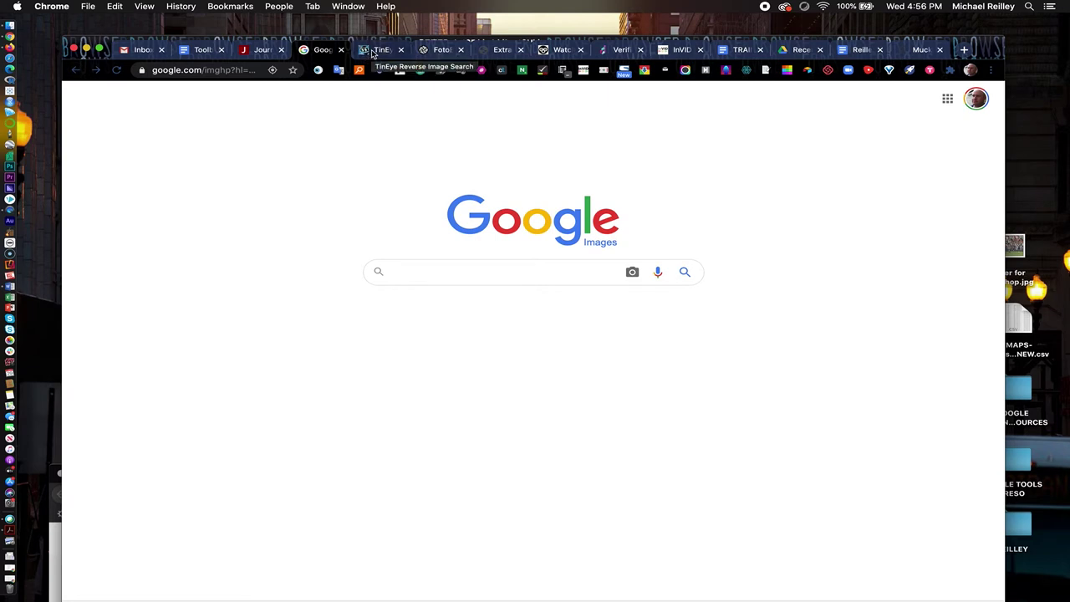
pyautogui.click(373, 51)
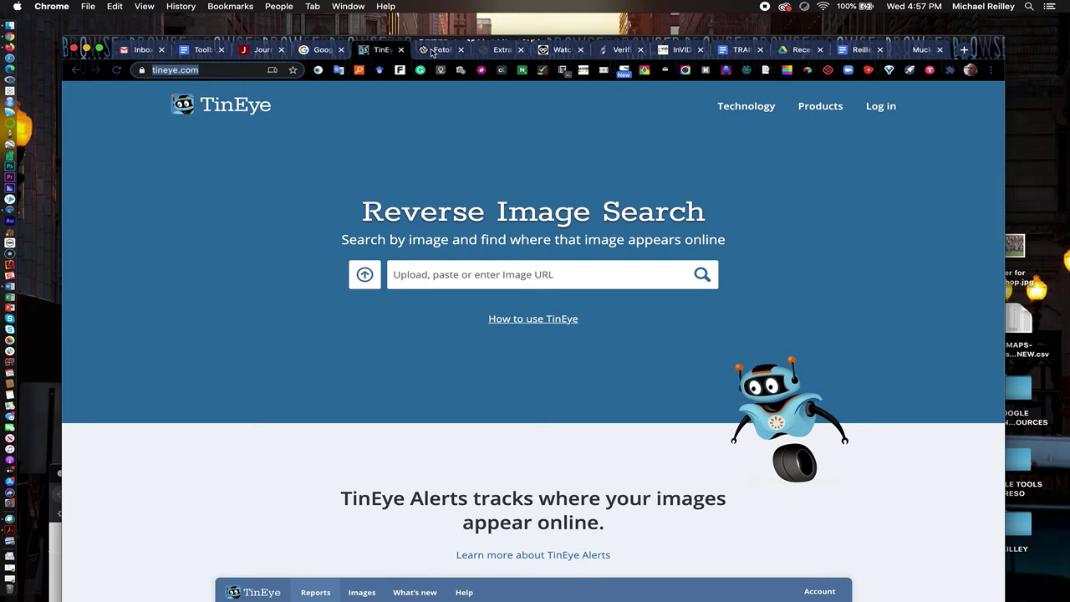
pyautogui.click(315, 53)
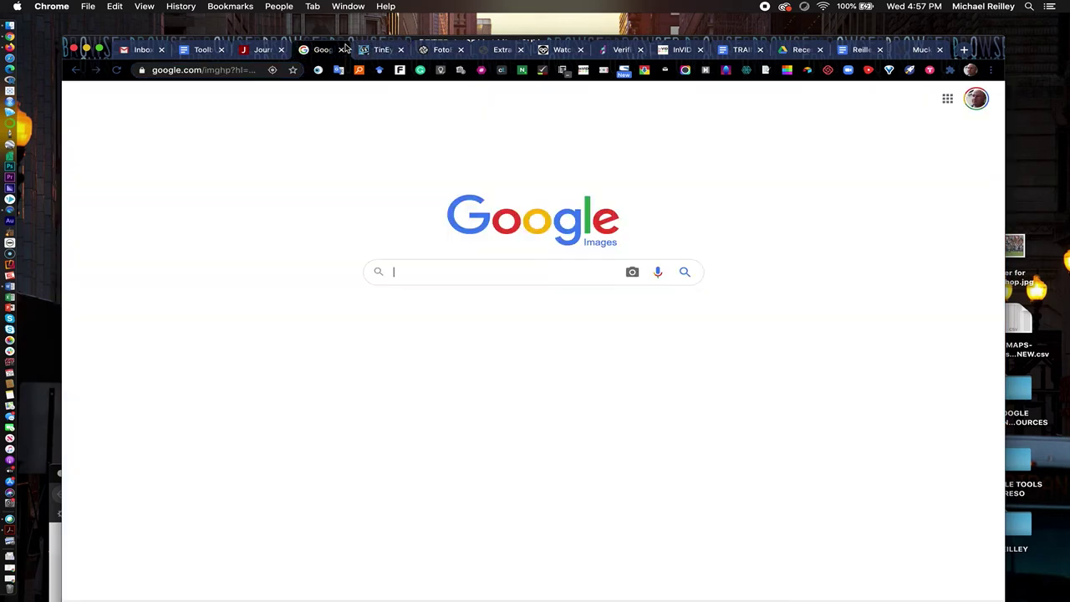
pyautogui.click(393, 54)
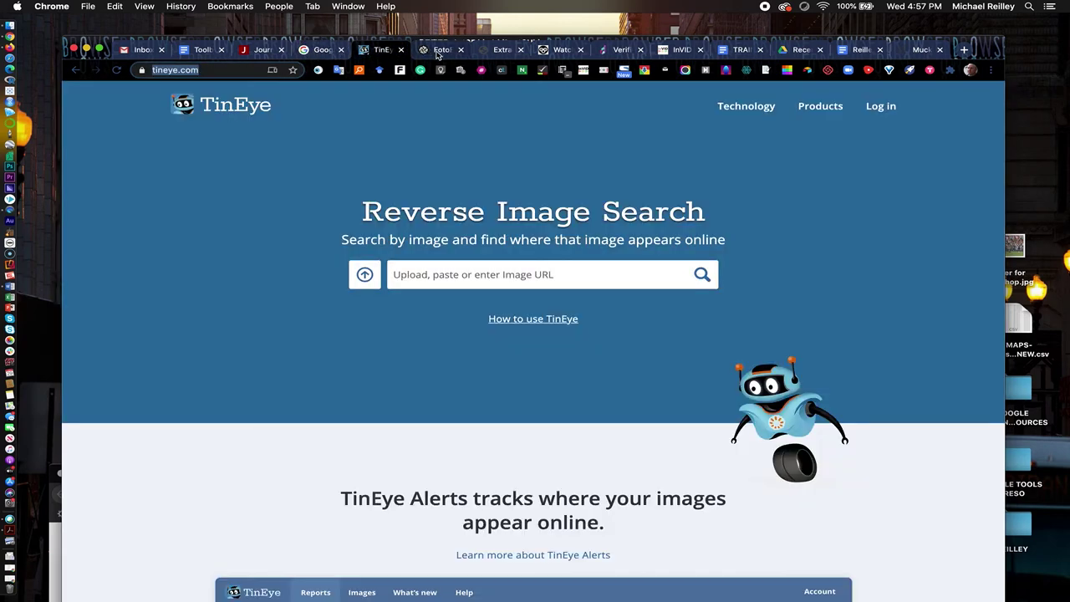
# Step: Upload verifysandystreetsharks.jpg from the desktop to FotoForensics for forensic analysis
pyautogui.click(438, 52)
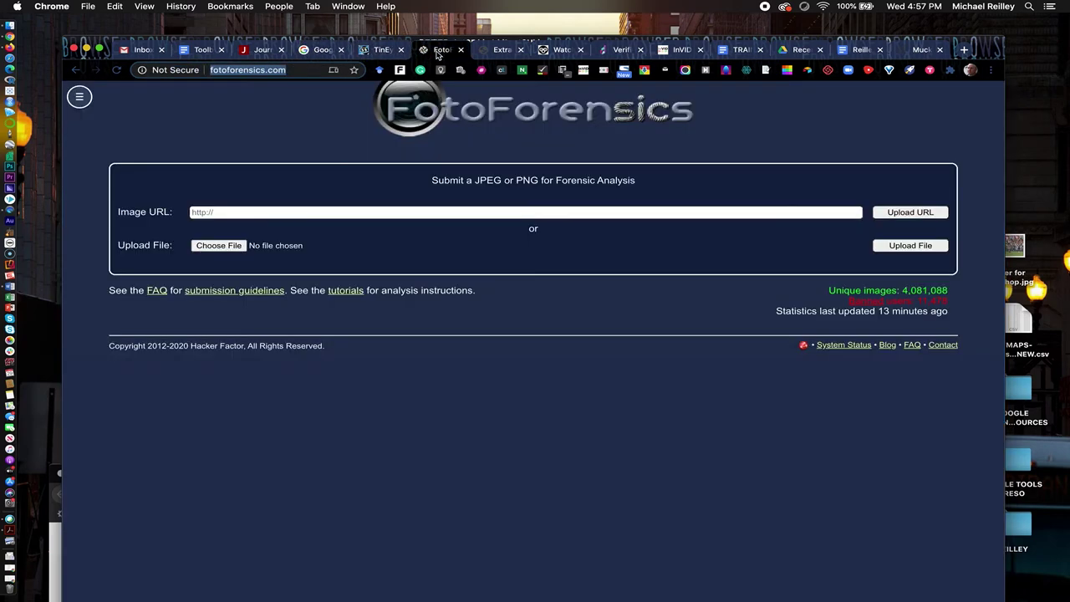
pyautogui.click(219, 246)
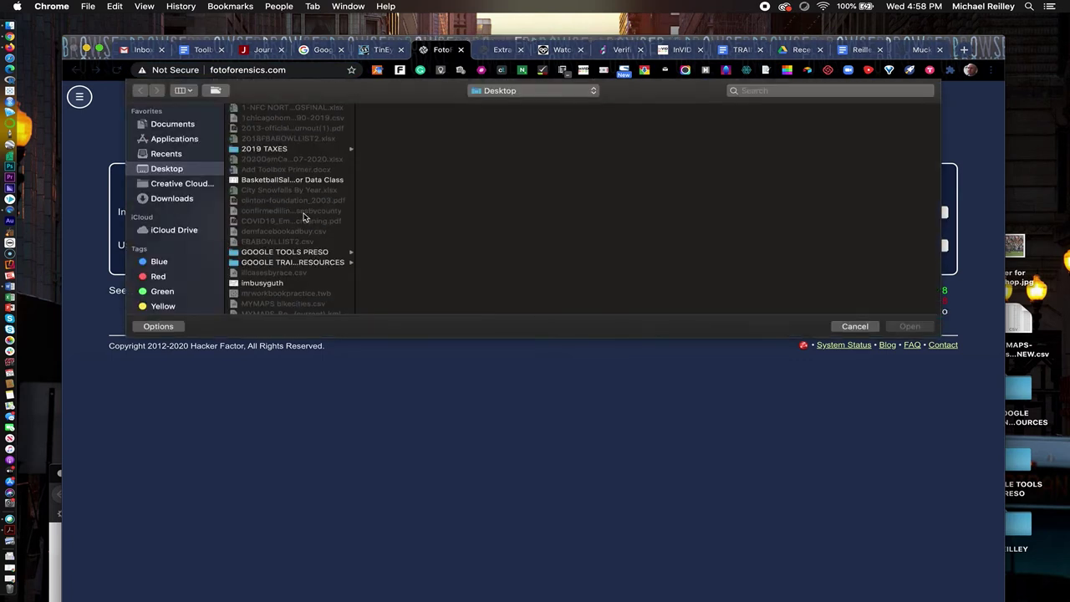
pyautogui.scroll(-10, 288, 238)
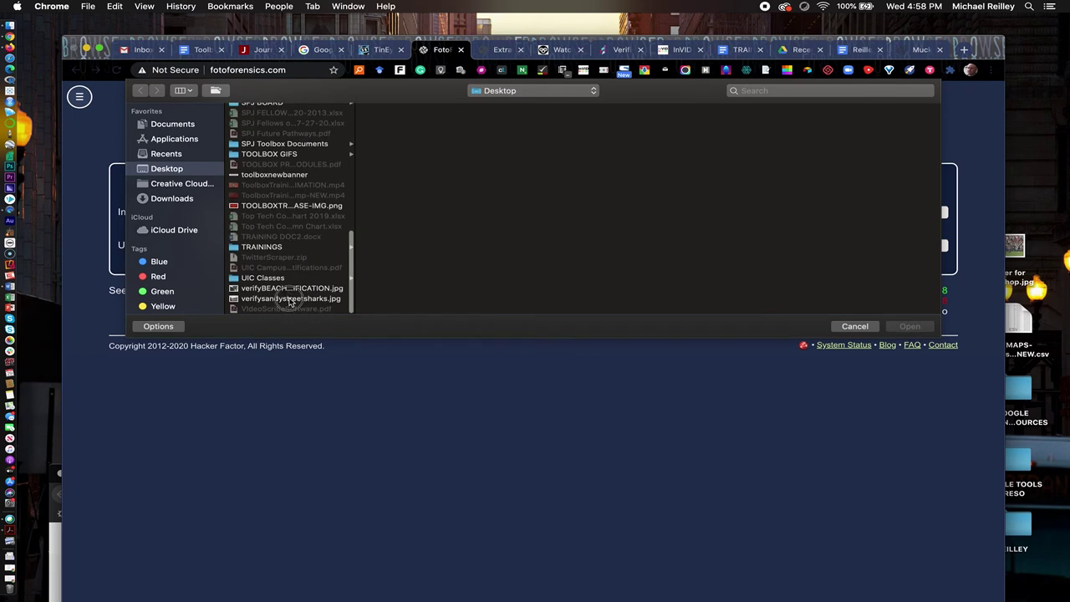
pyautogui.click(291, 298)
pyautogui.click(911, 326)
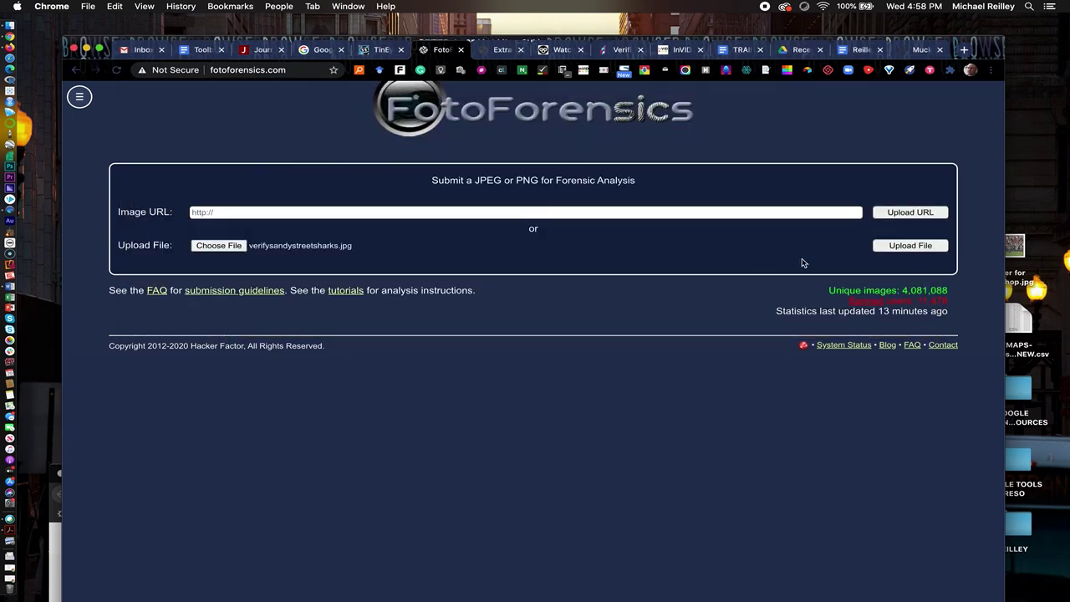
pyautogui.click(910, 246)
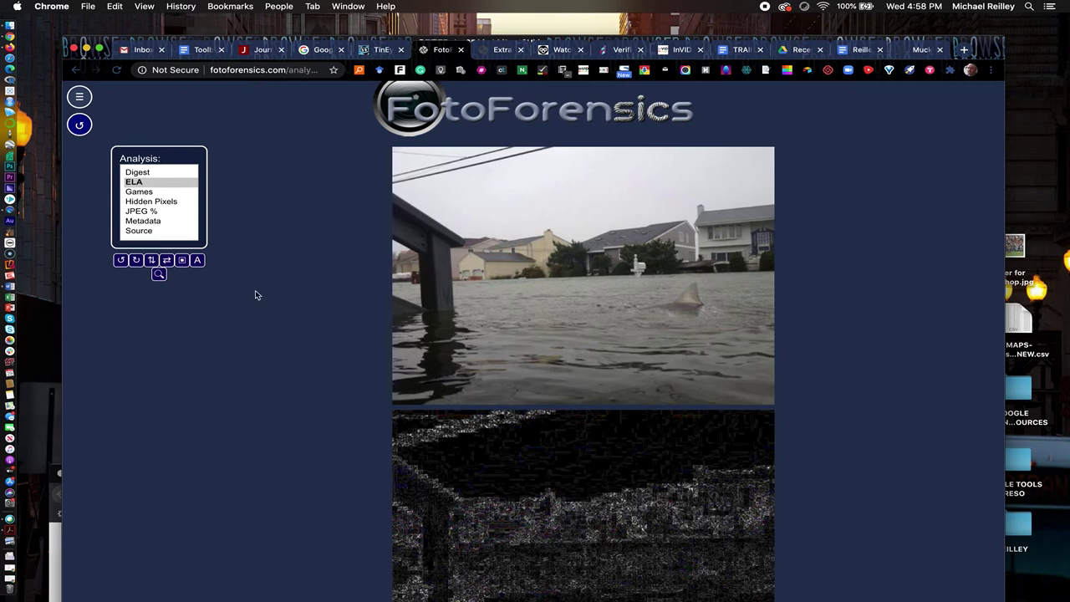
# Step: Show the Metadata analysis of the shark photo and read through its File, XMP, APP14 and Composite sections
pyautogui.click(143, 221)
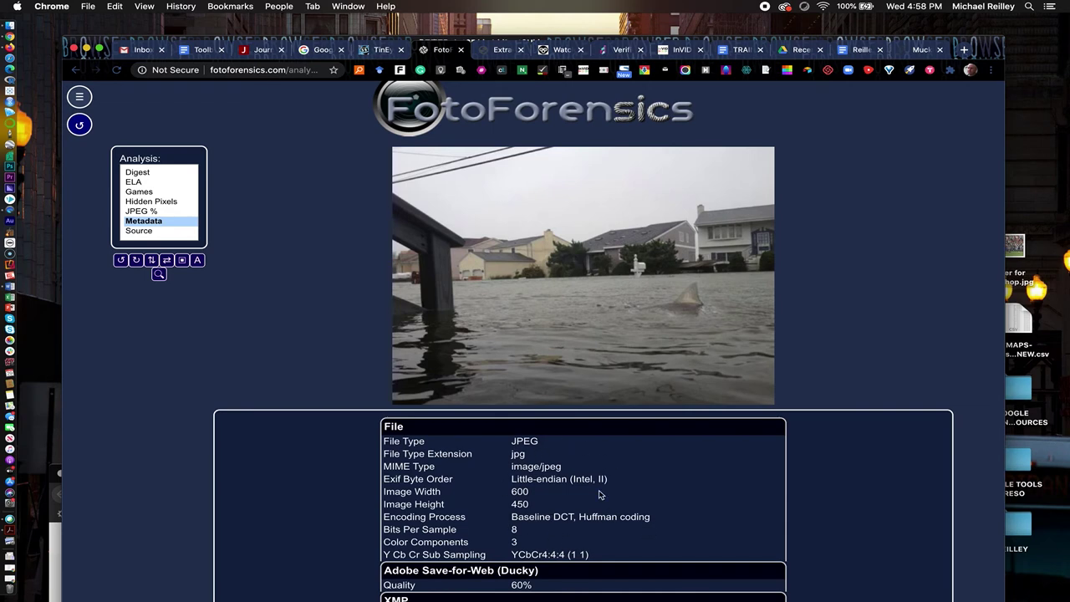
pyautogui.scroll(-1, 598, 495)
pyautogui.scroll(-3, 598, 495)
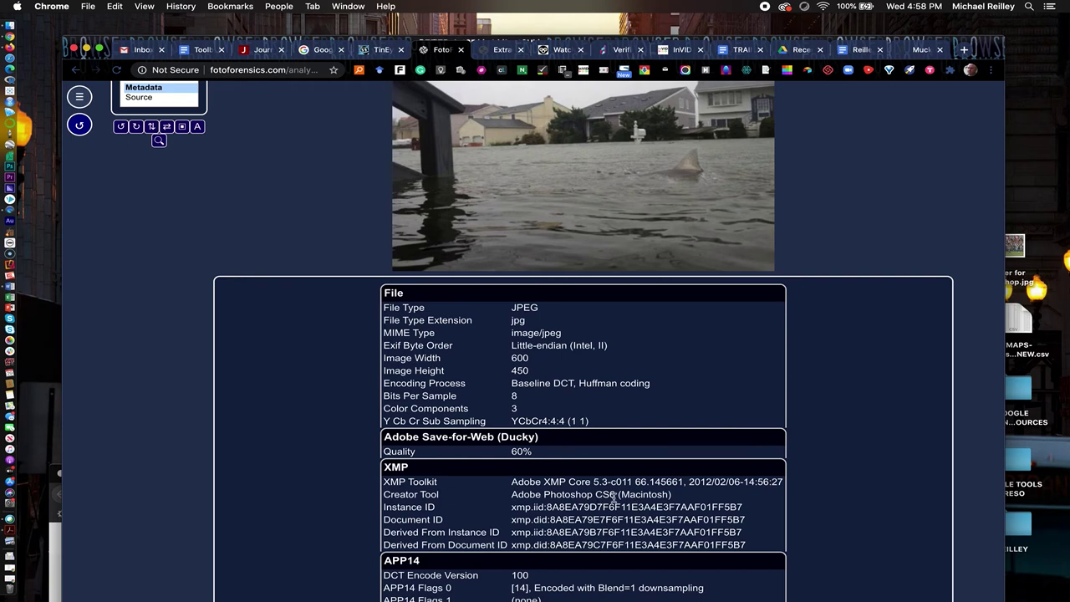
pyautogui.scroll(-3, 668, 503)
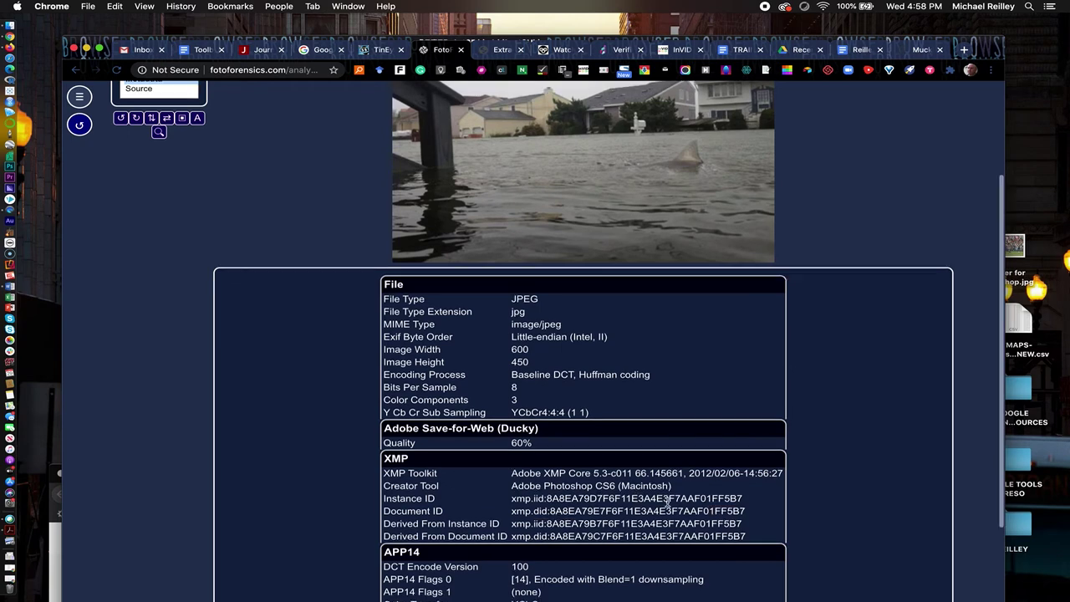
pyautogui.scroll(3, 668, 504)
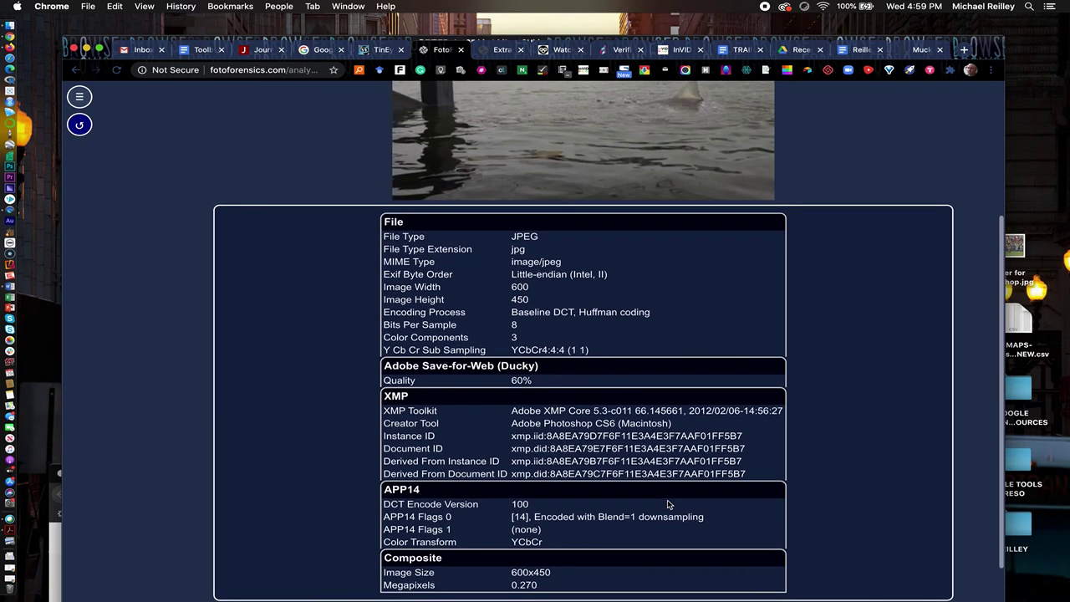
pyautogui.scroll(4, 668, 504)
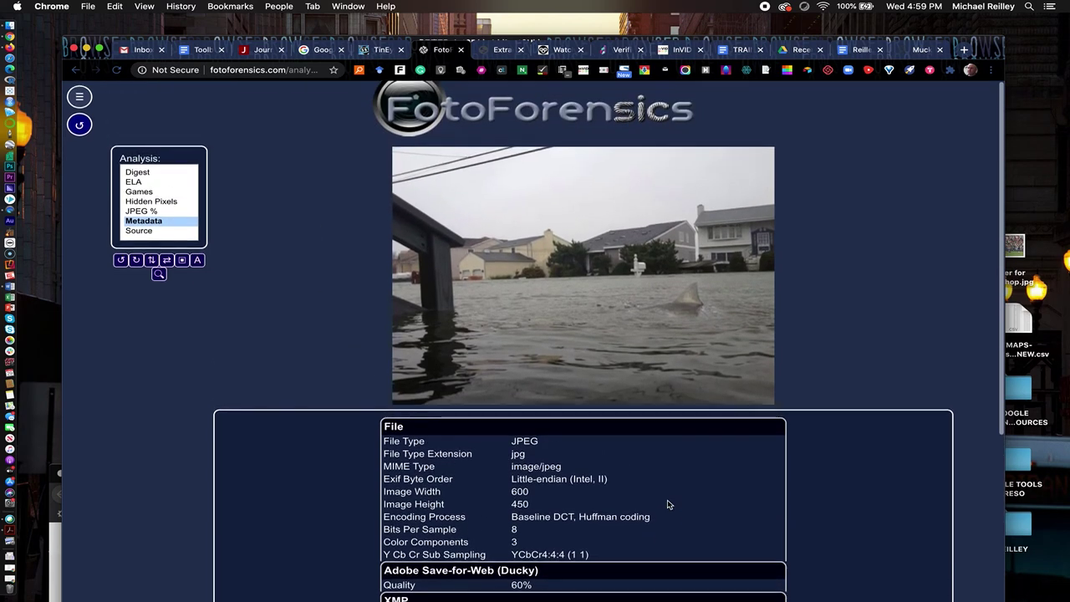
# Step: Show the JPEG % analysis of the shark photo and examine its quality estimate, quantization tables and the fin area
pyautogui.click(137, 212)
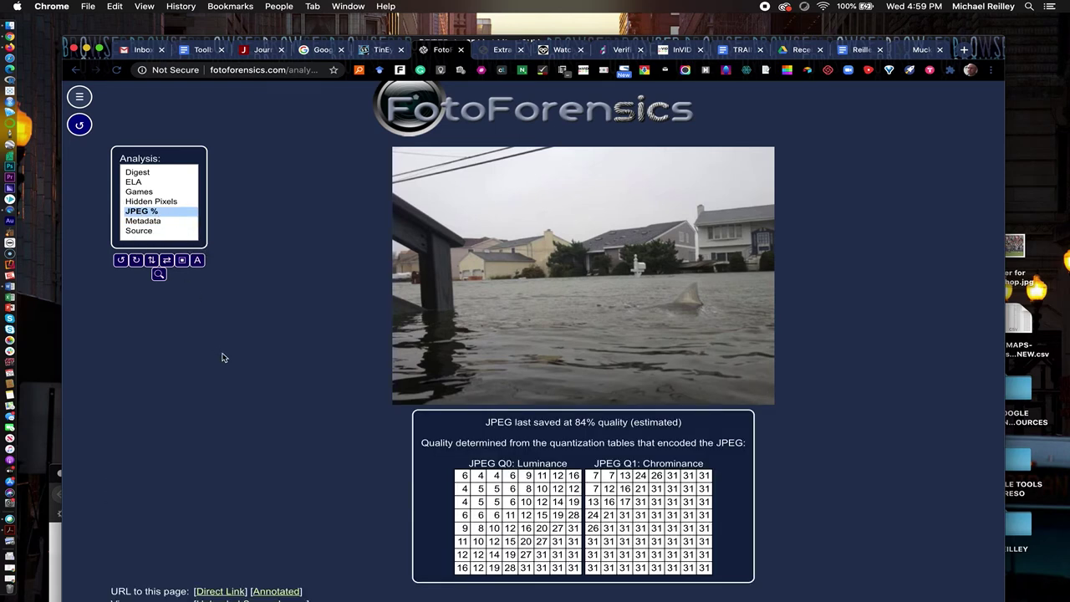
pyautogui.scroll(-2, 221, 358)
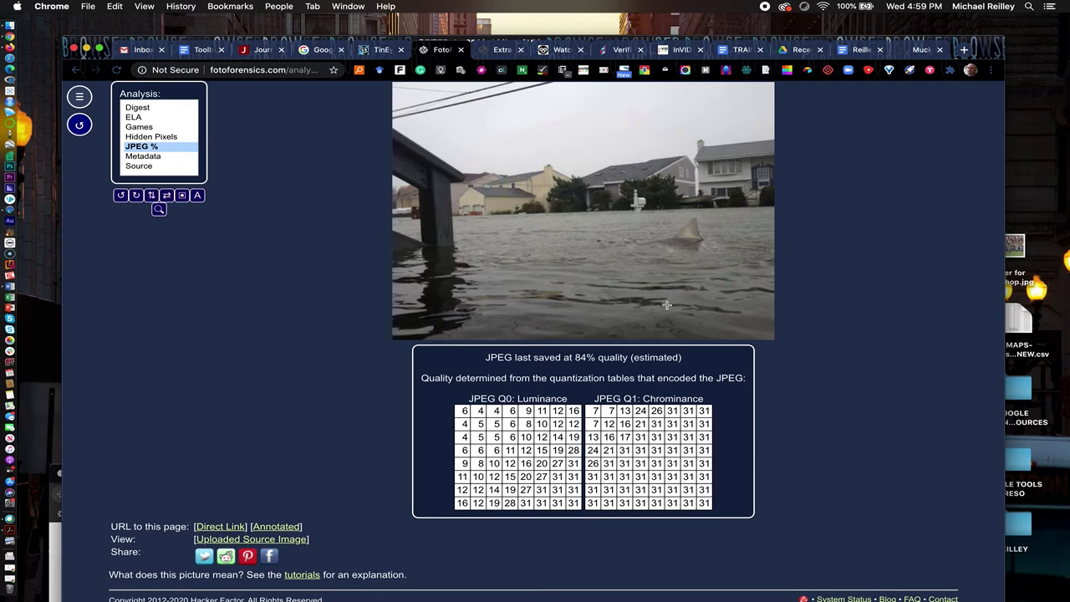
pyautogui.moveTo(702, 238)
pyautogui.scroll(2, 638, 483)
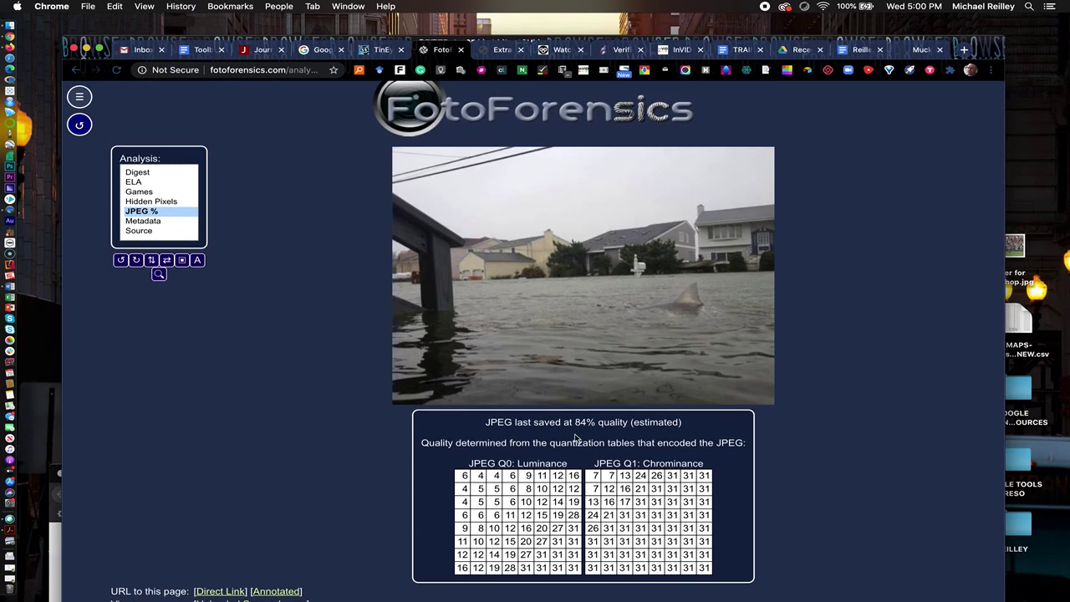
pyautogui.moveTo(510, 245)
# Step: Open the new edition of the Verification Handbook from its link in the Toolbox Trainings document
pyautogui.click(193, 52)
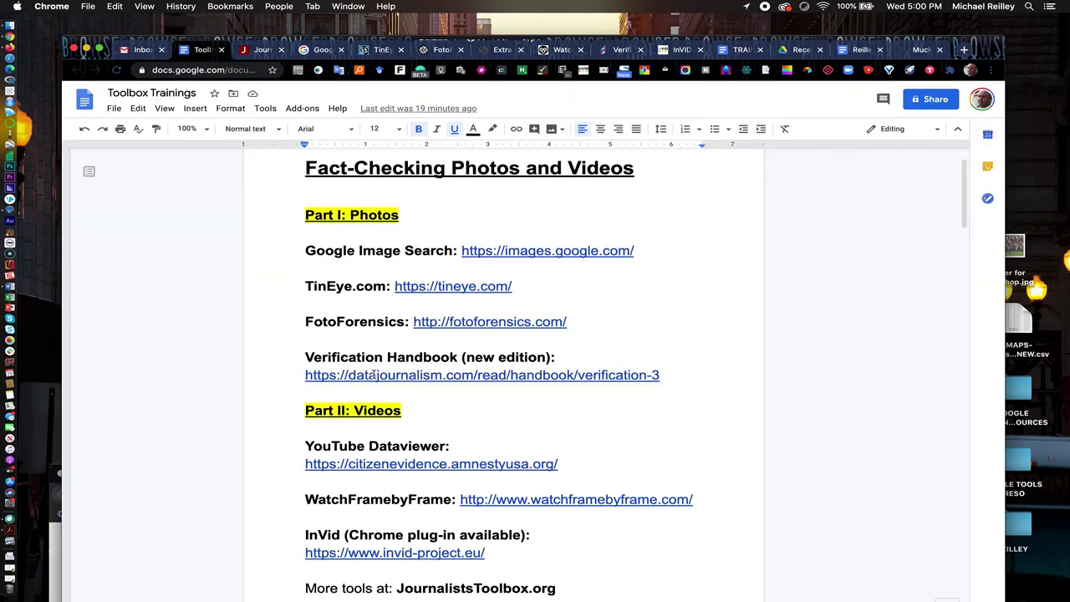
pyautogui.click(496, 51)
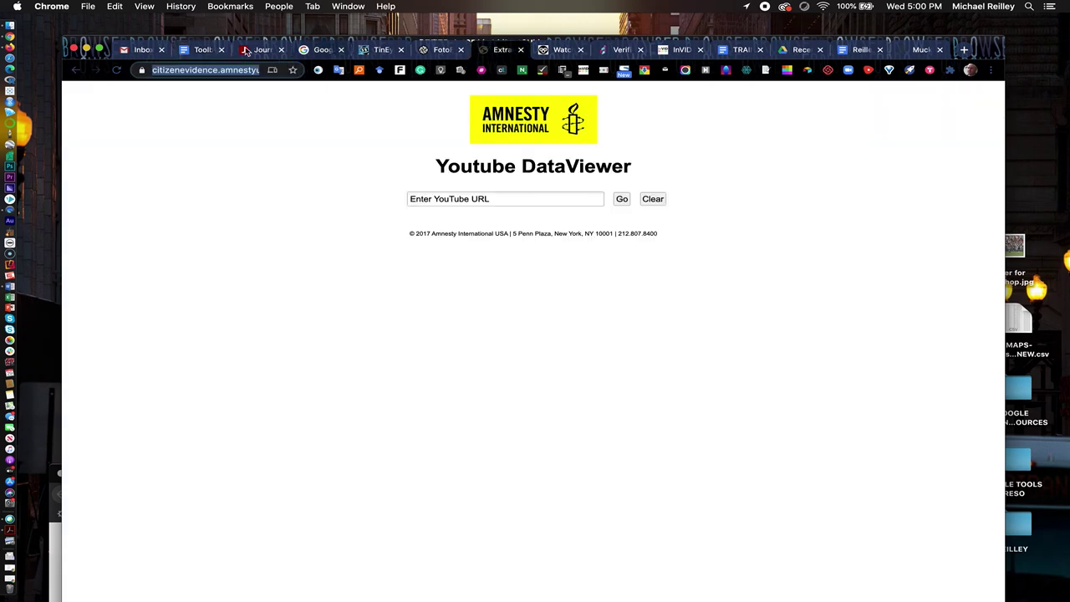
pyautogui.press('super+2')
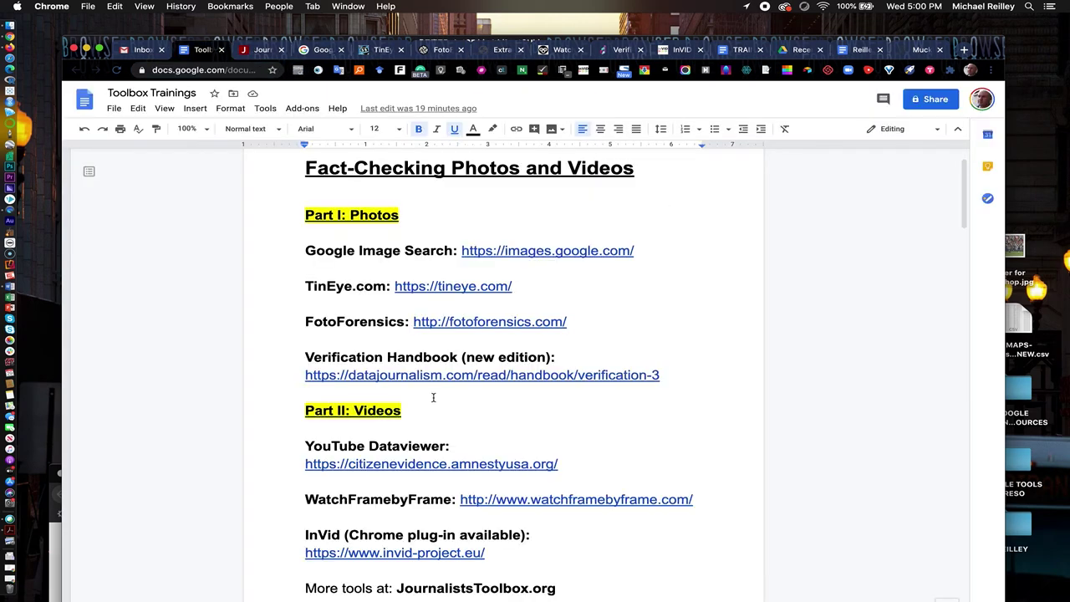
pyautogui.click(438, 377)
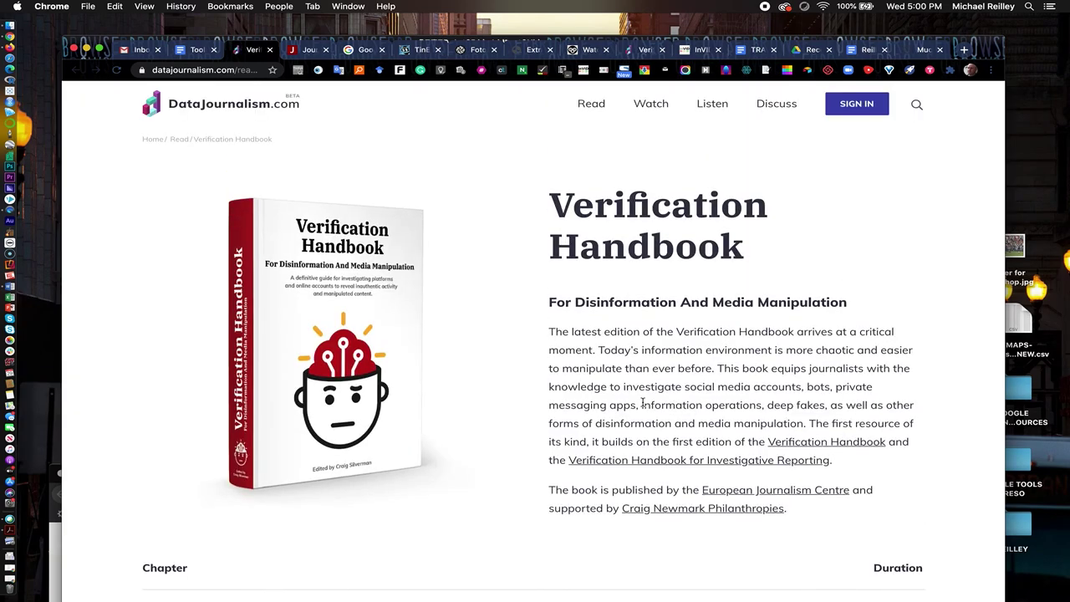
# Step: Examine the Verification Handbook's introduction and its chapter list, from Introduction through Investigating Actors & Content and Investigating Platforms to Credits
pyautogui.scroll(-1, 642, 403)
pyautogui.scroll(-2, 641, 402)
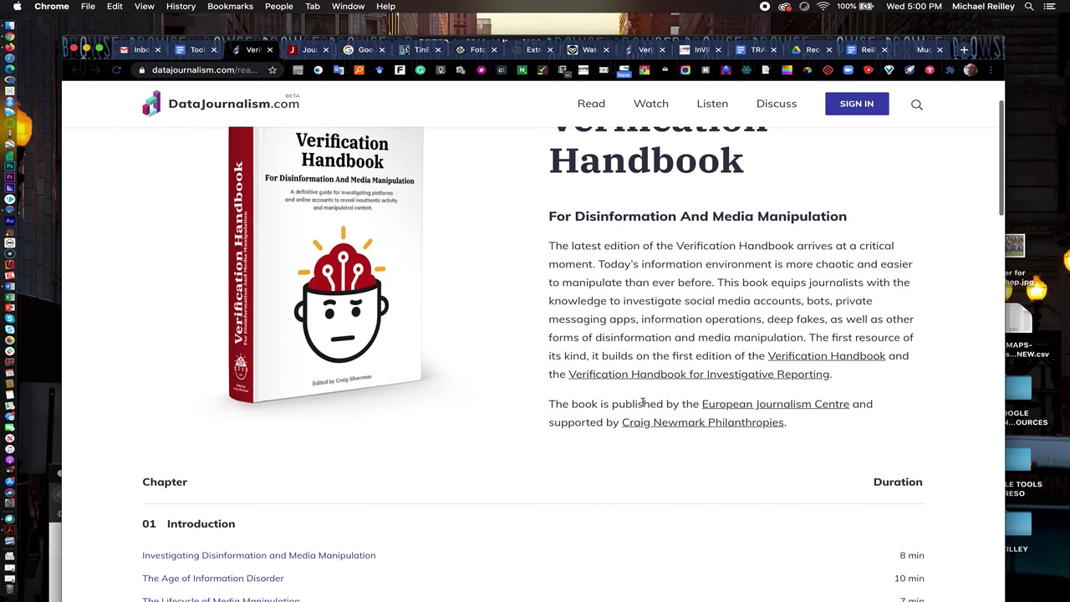
pyautogui.scroll(-8, 642, 403)
pyautogui.scroll(10, 642, 404)
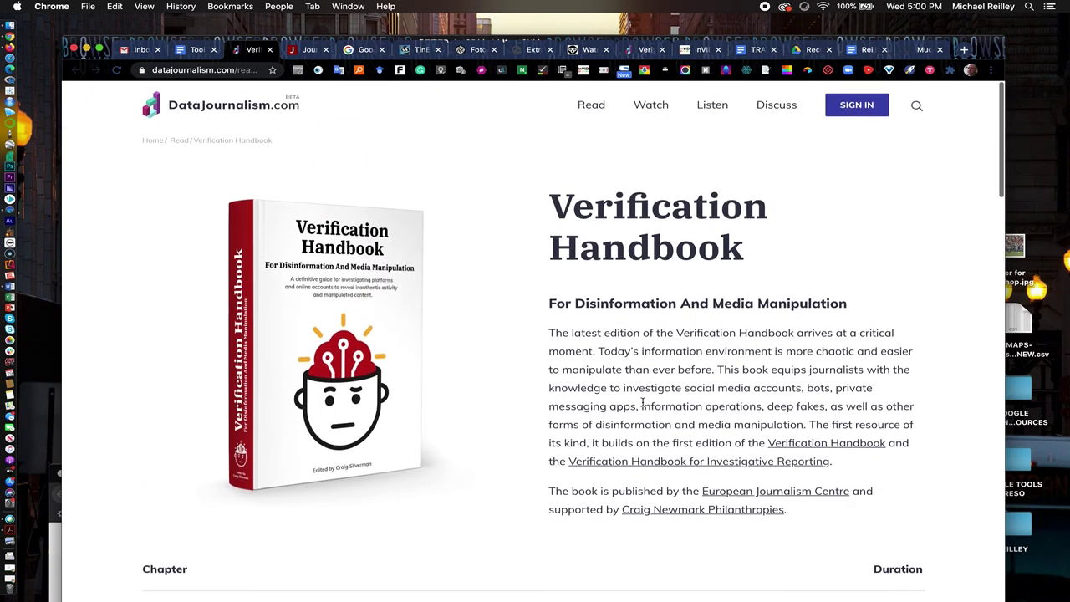
pyautogui.scroll(-1, 641, 404)
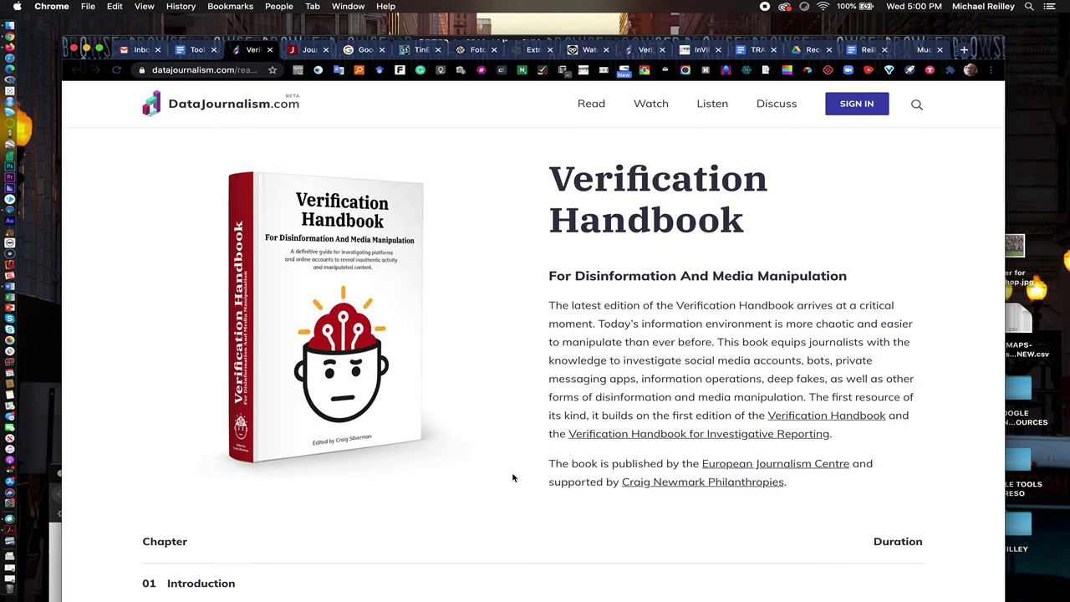
pyautogui.scroll(-9, 513, 478)
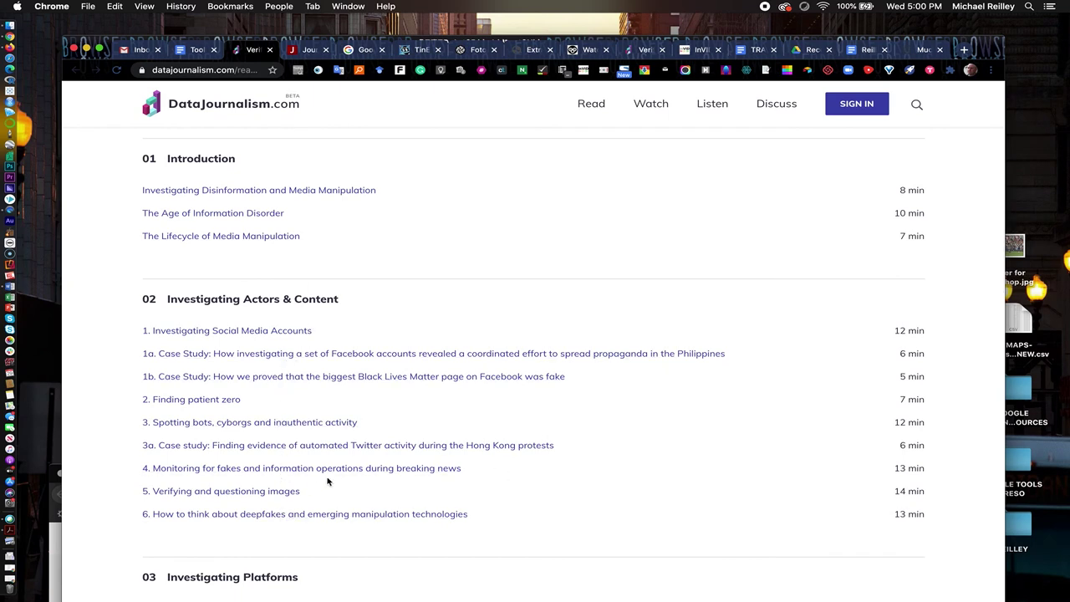
pyautogui.scroll(-1, 327, 480)
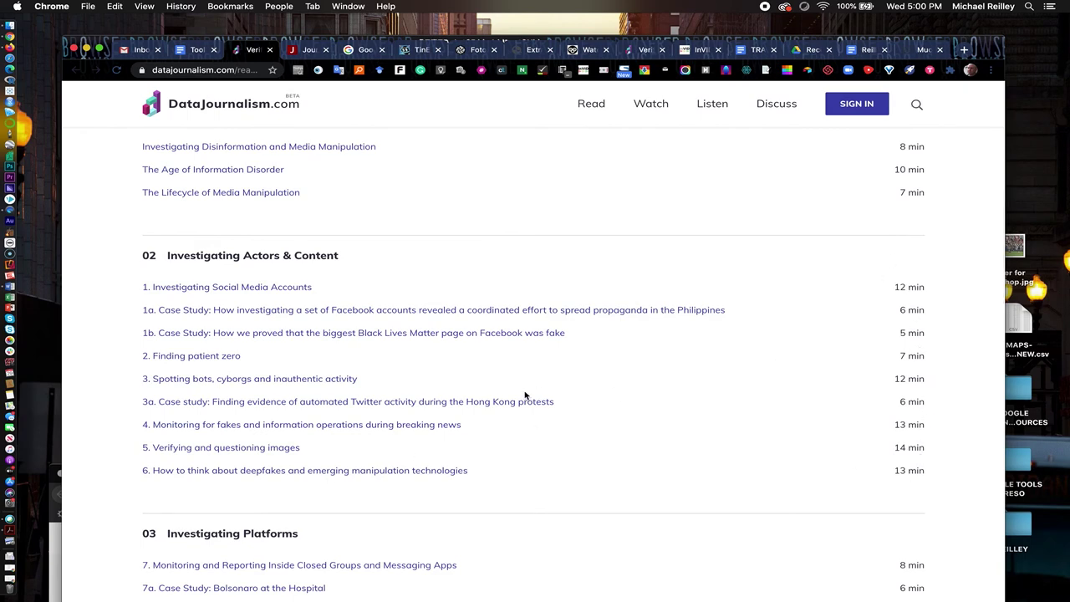
pyautogui.scroll(-5, 524, 396)
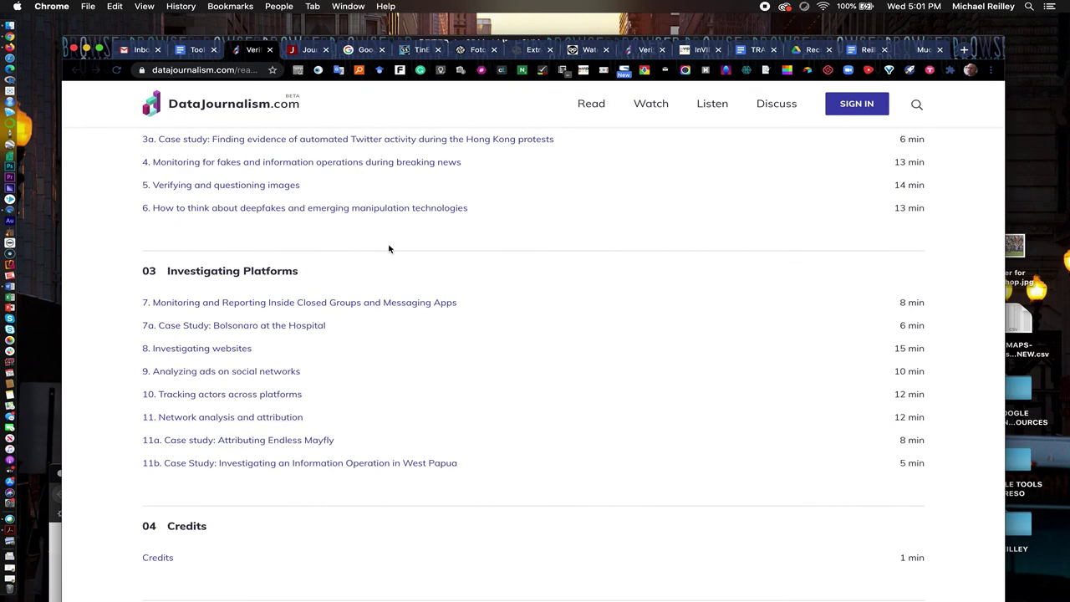
pyautogui.scroll(8, 389, 248)
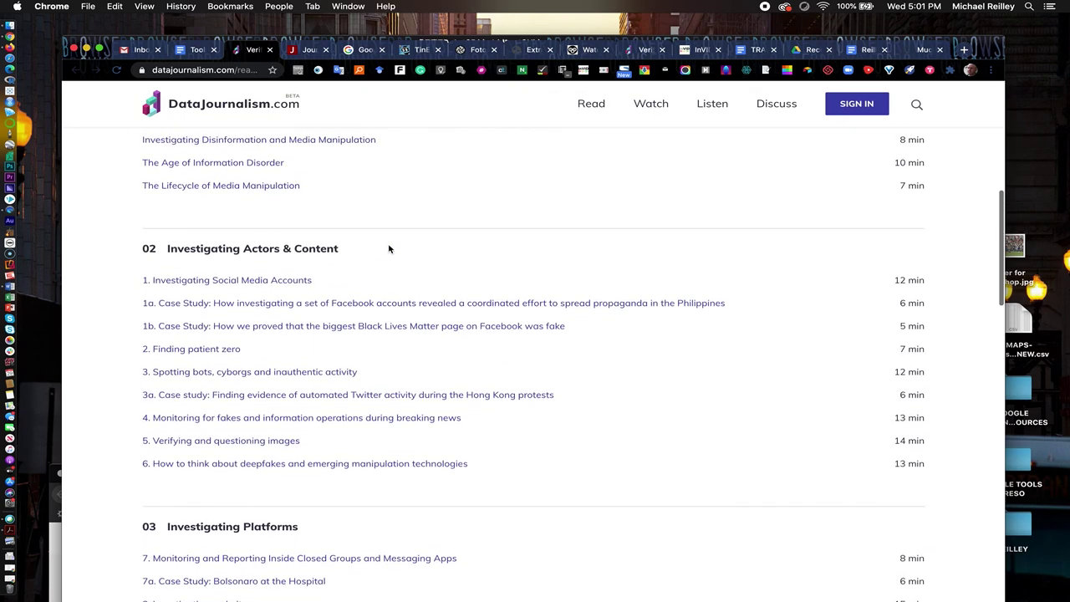
pyautogui.scroll(5, 389, 248)
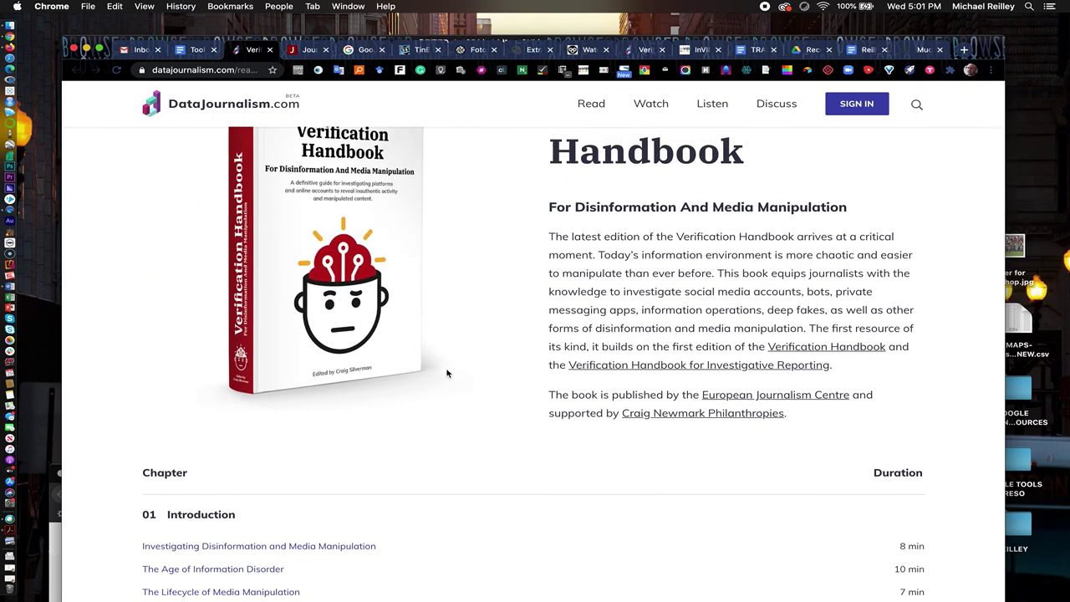
pyautogui.scroll(-9, 447, 373)
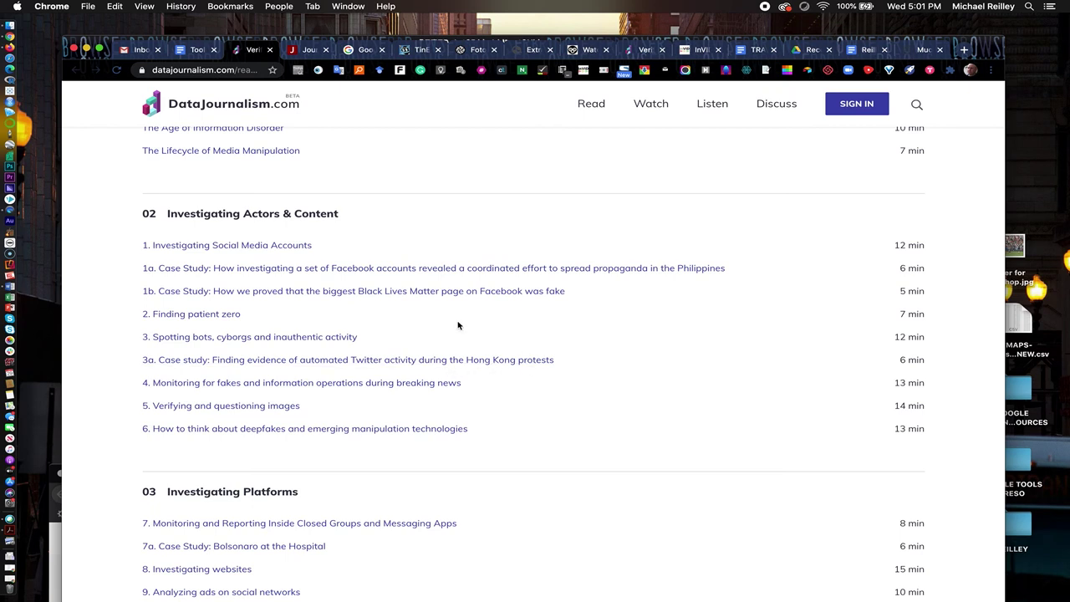
pyautogui.scroll(10, 458, 326)
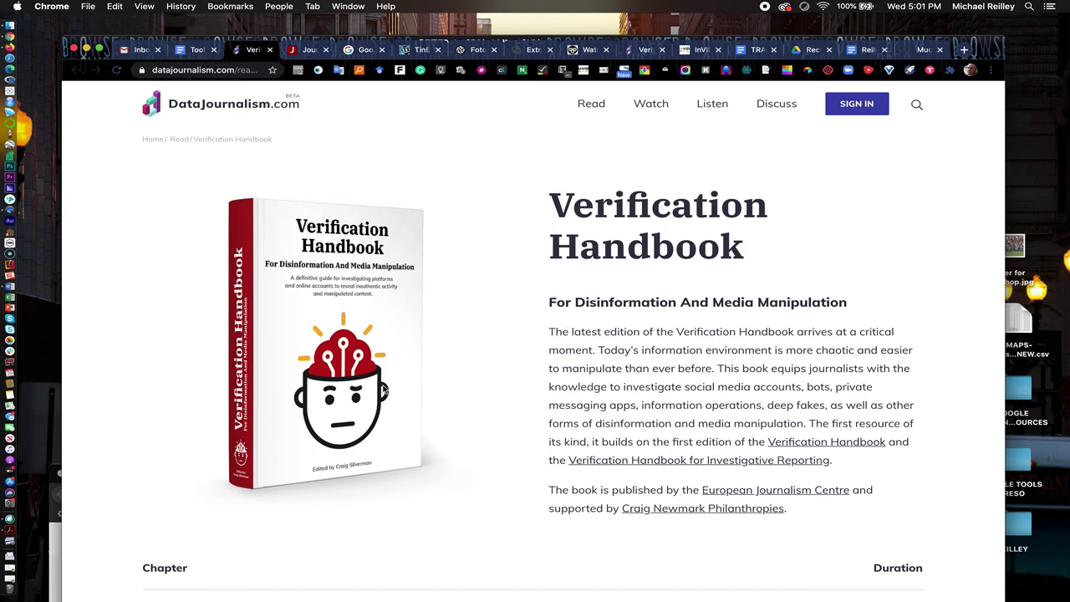
# Step: Review the Verification Handbook's chapters once more, down to the Credits, and return to the beginning of the page
pyautogui.scroll(-5, 491, 499)
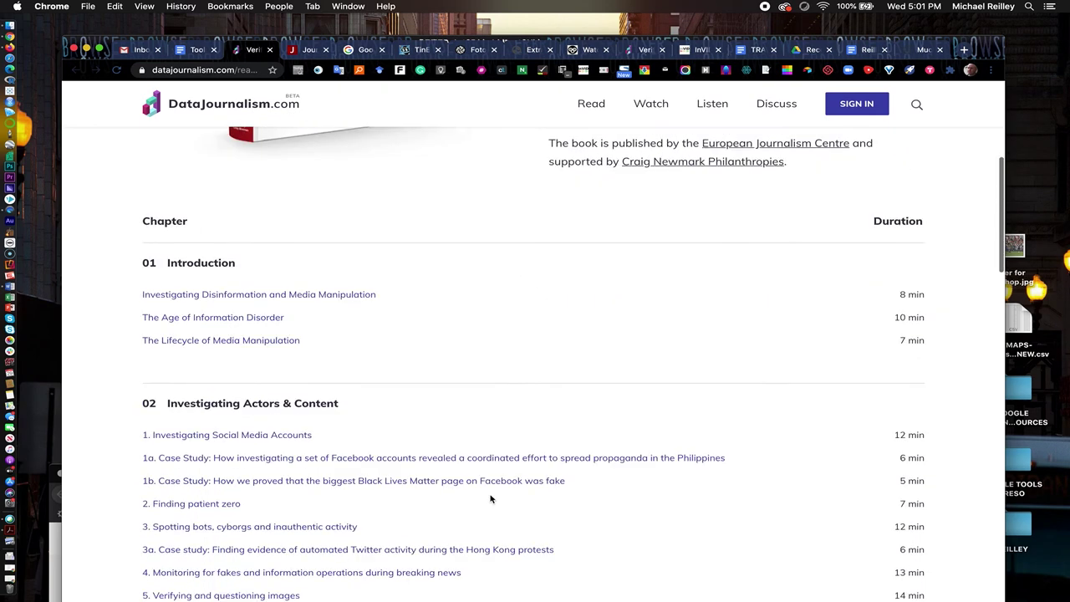
pyautogui.scroll(-5, 491, 498)
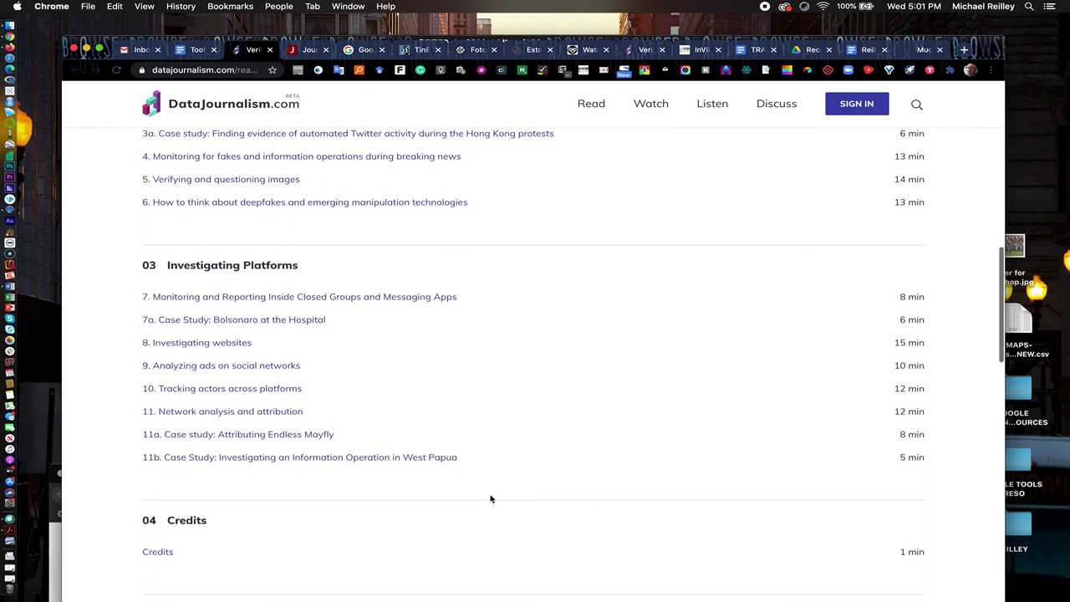
pyautogui.scroll(10, 490, 499)
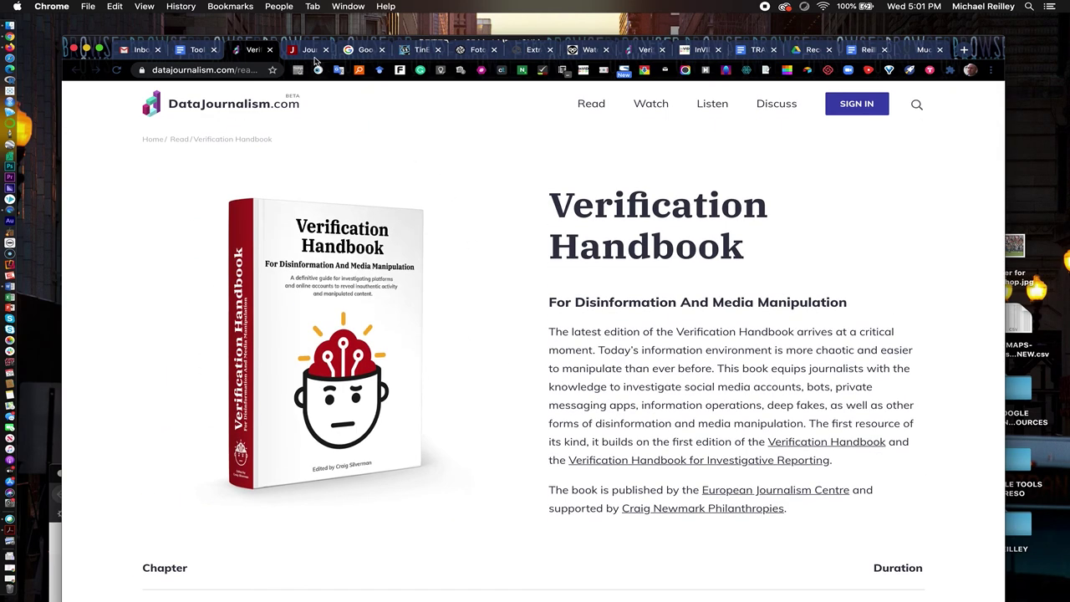
# Step: Switch to the Journalist's Toolbox site and open the Fact-Checking Resources page from its Trust and verification category
pyautogui.click(308, 51)
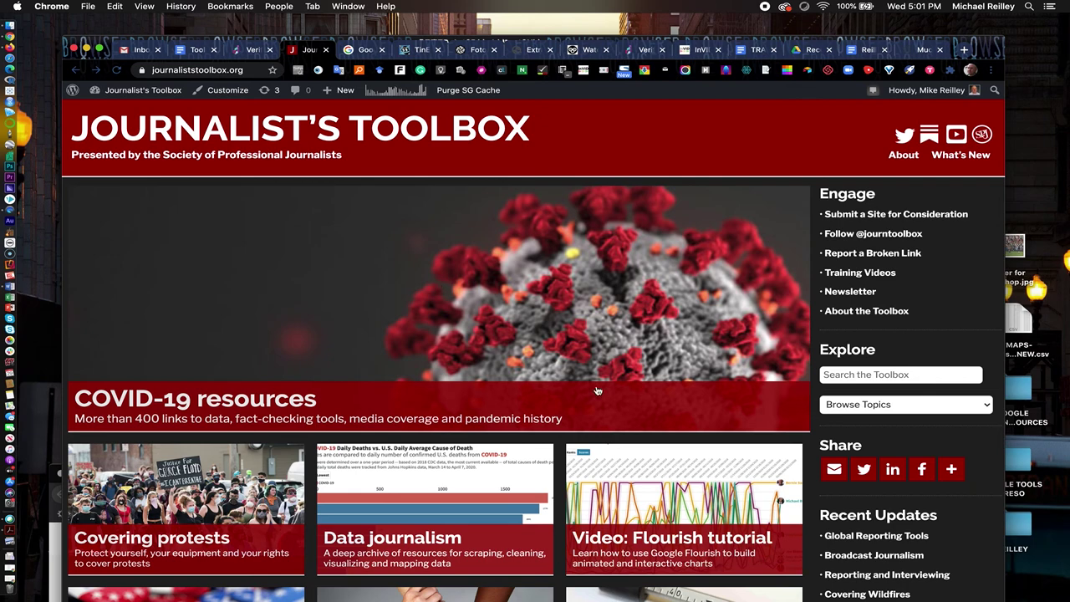
pyautogui.scroll(-5, 597, 391)
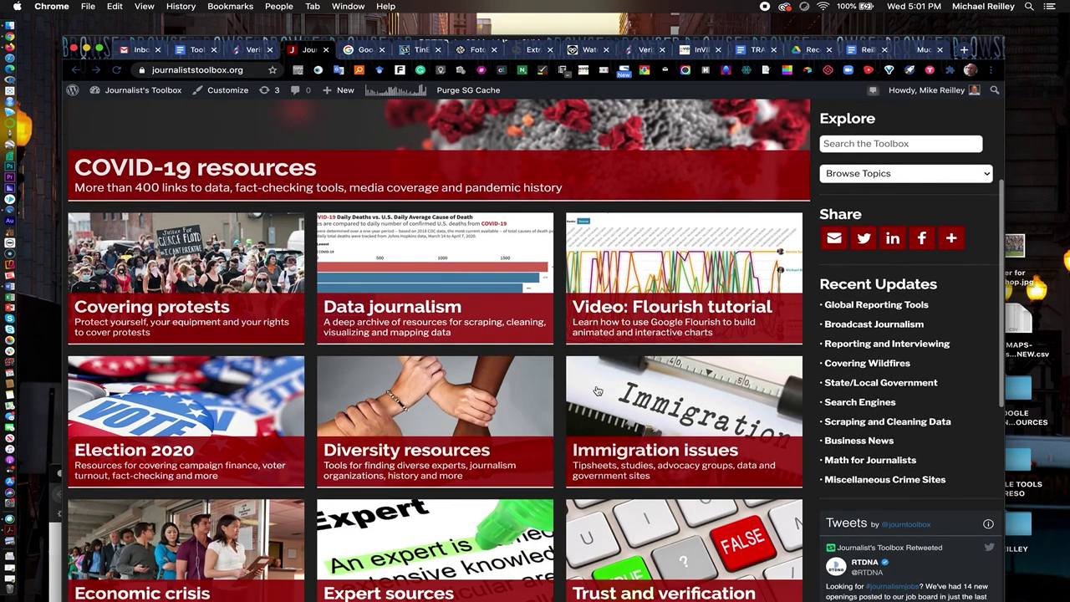
pyautogui.scroll(-8, 597, 390)
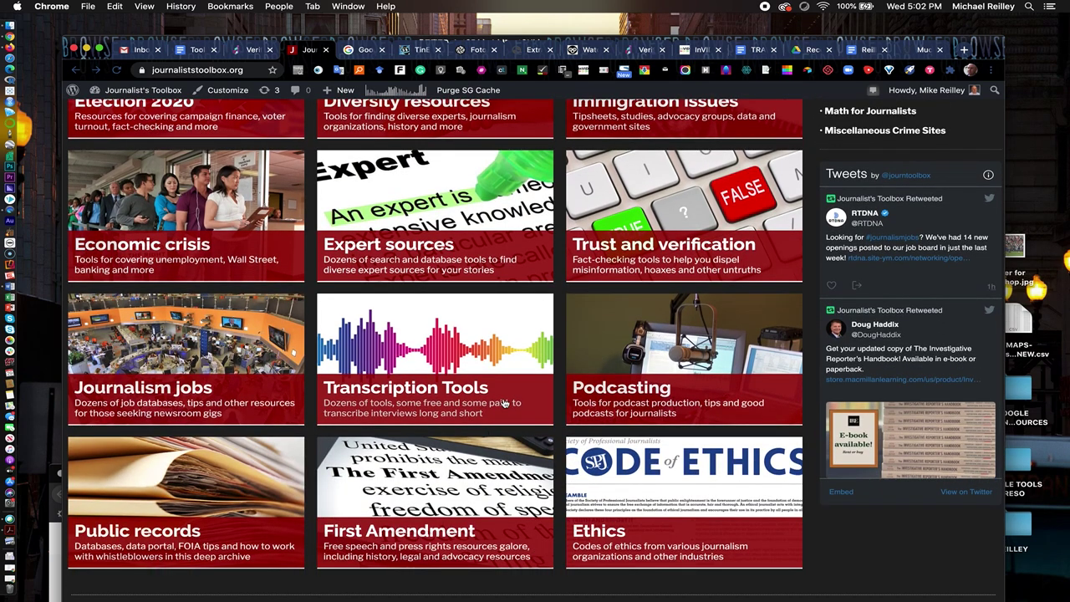
pyautogui.scroll(2, 503, 403)
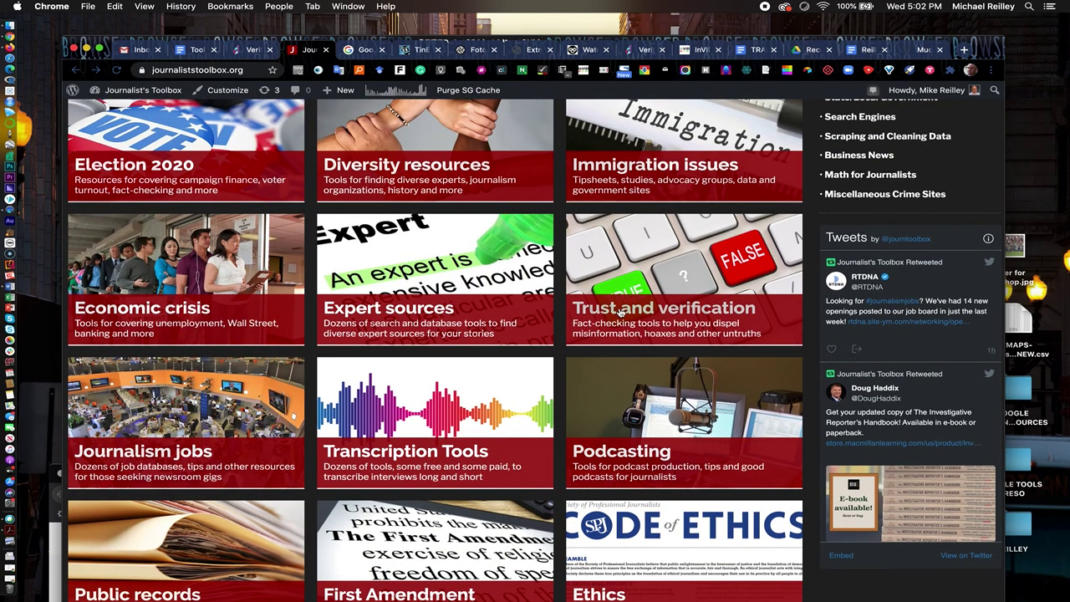
pyautogui.click(619, 313)
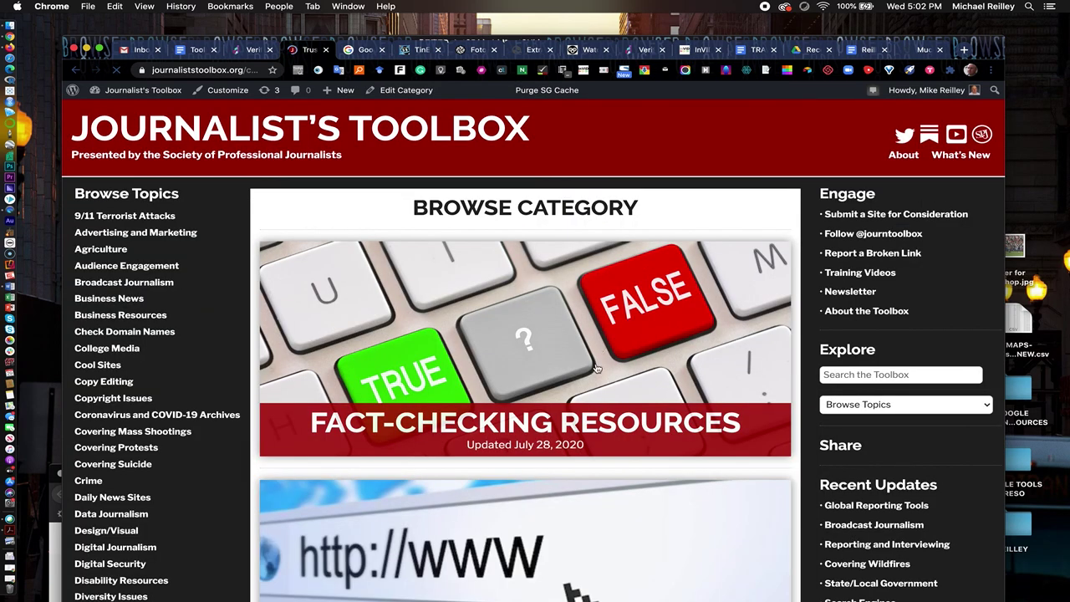
pyautogui.scroll(-3, 598, 368)
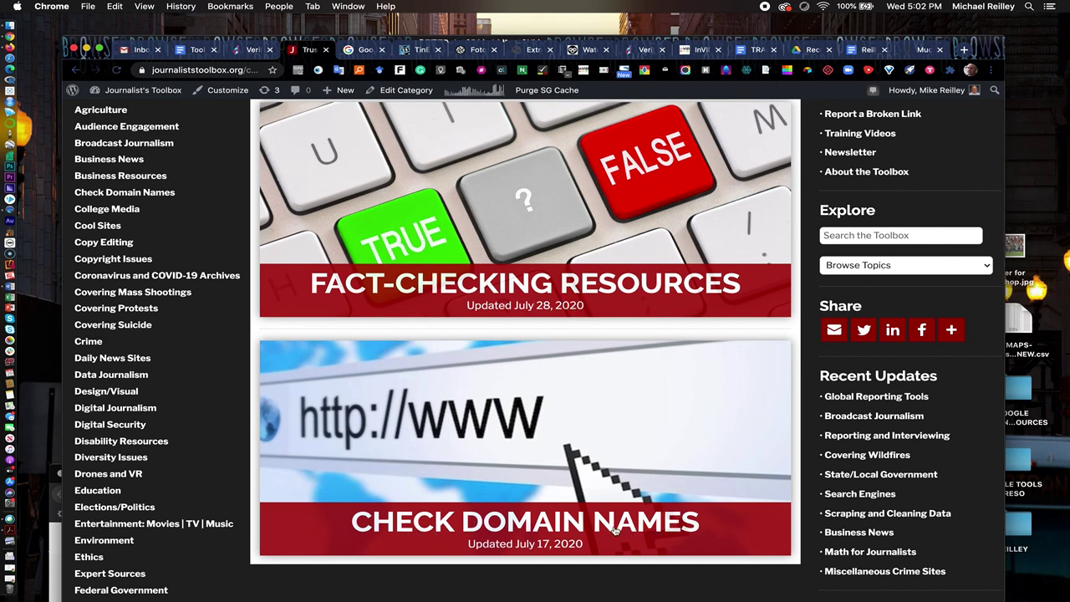
pyautogui.click(585, 287)
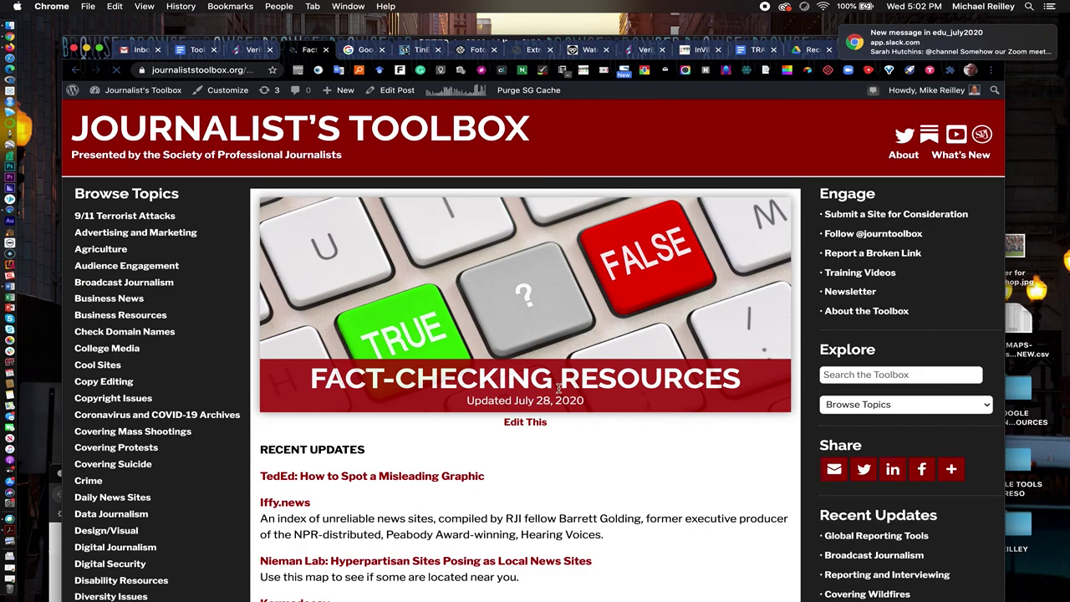
# Step: Look through the Fact-Checking Resources page, from Recent Updates past the training videos to Tools for Trust, and return to its beginning
pyautogui.scroll(-5, 558, 388)
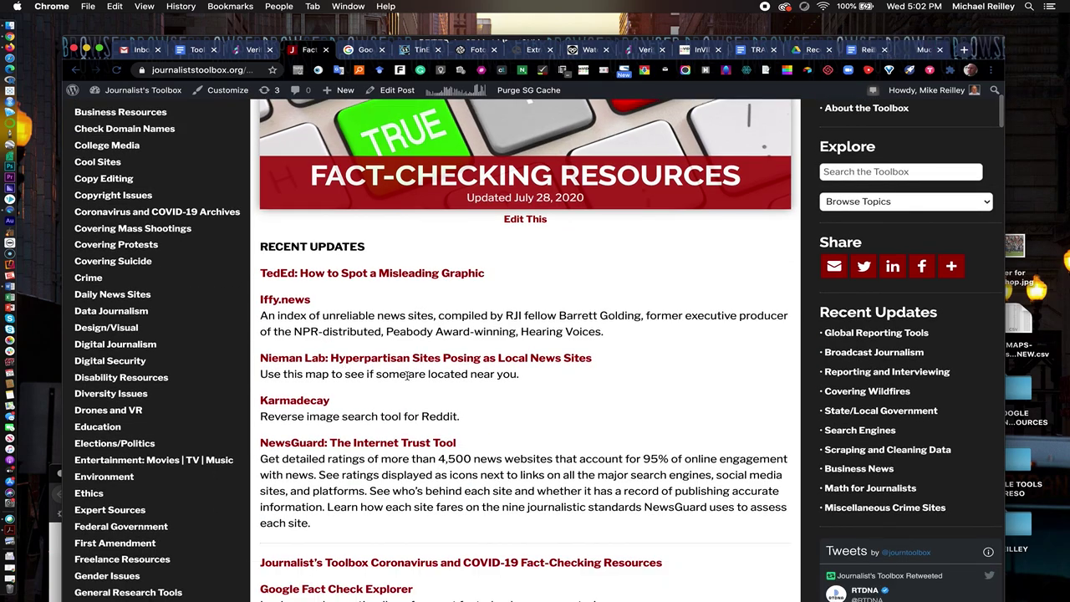
pyautogui.scroll(-10, 407, 375)
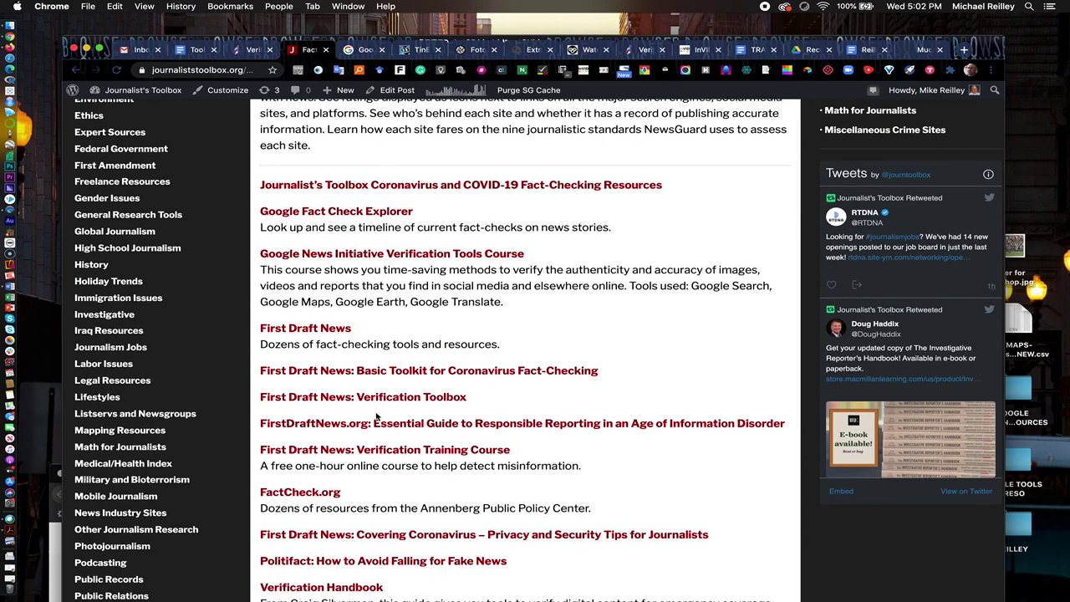
pyautogui.scroll(-4, 345, 240)
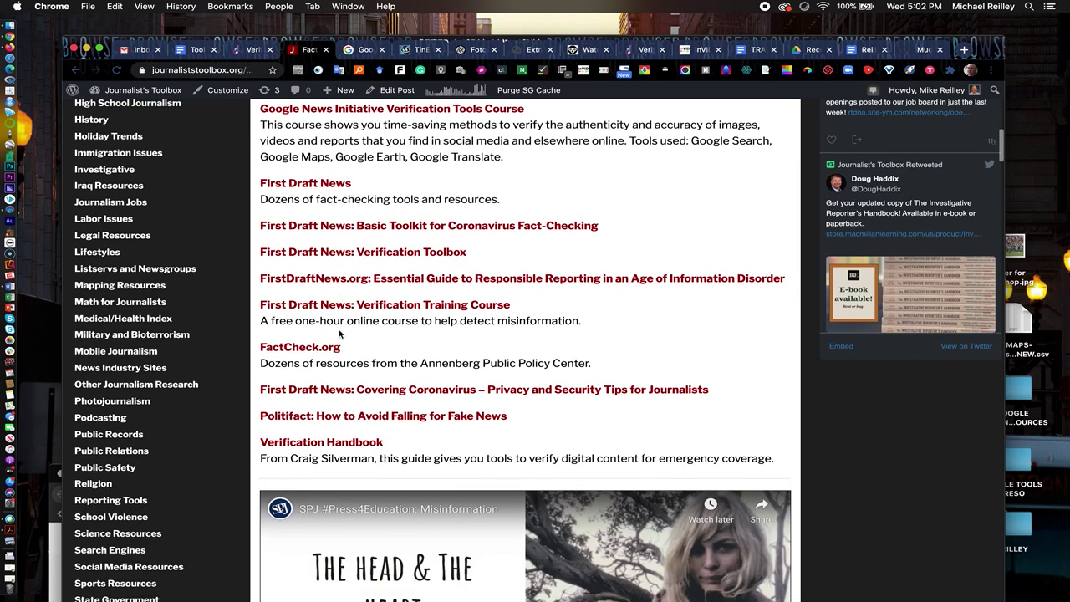
pyautogui.scroll(-8, 382, 405)
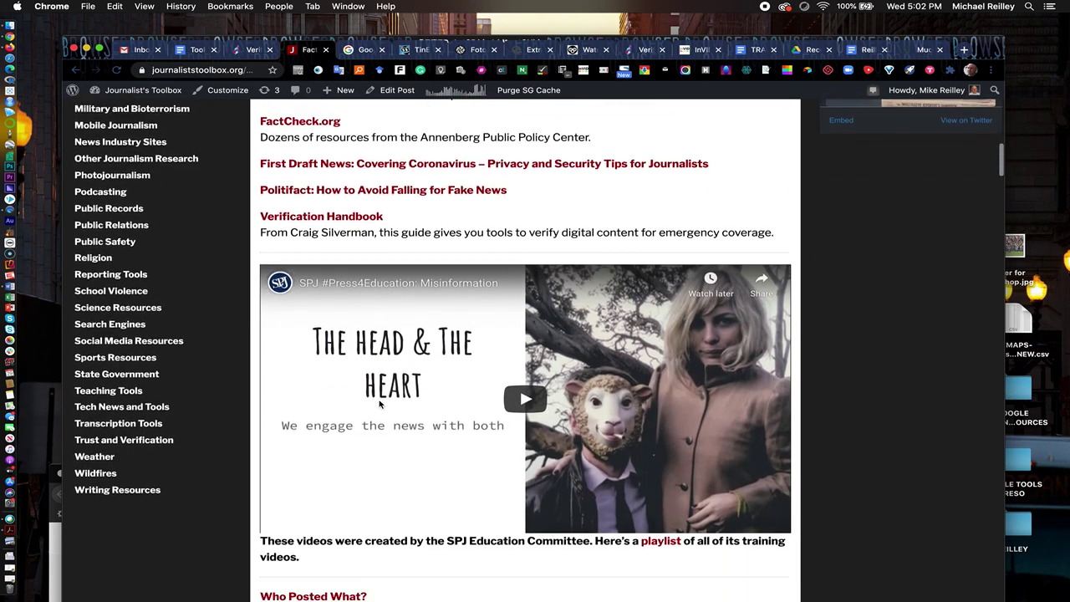
pyautogui.scroll(-15, 393, 528)
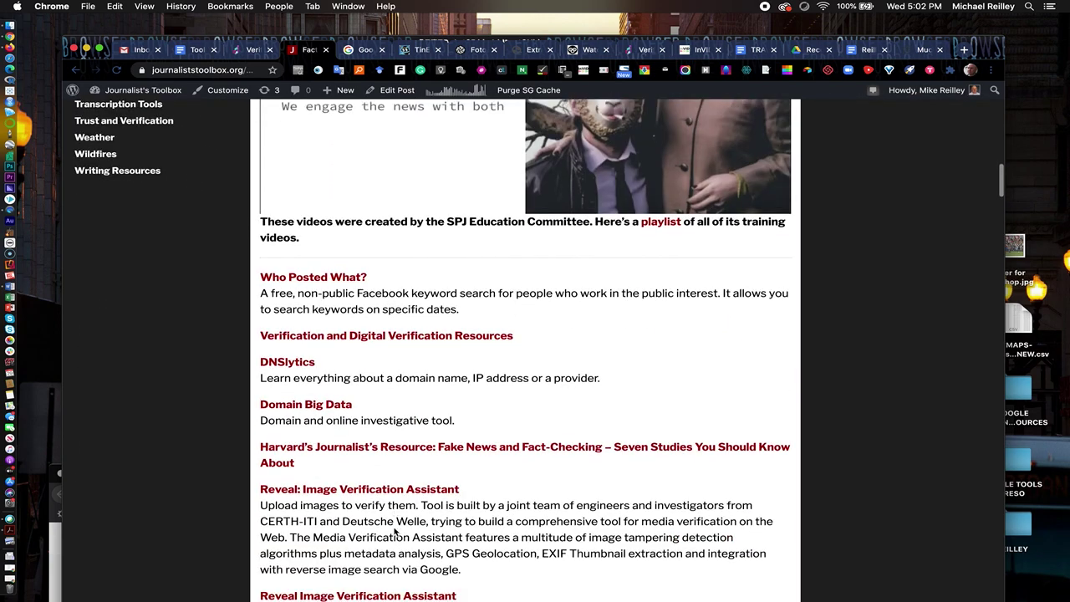
pyautogui.scroll(-12, 393, 527)
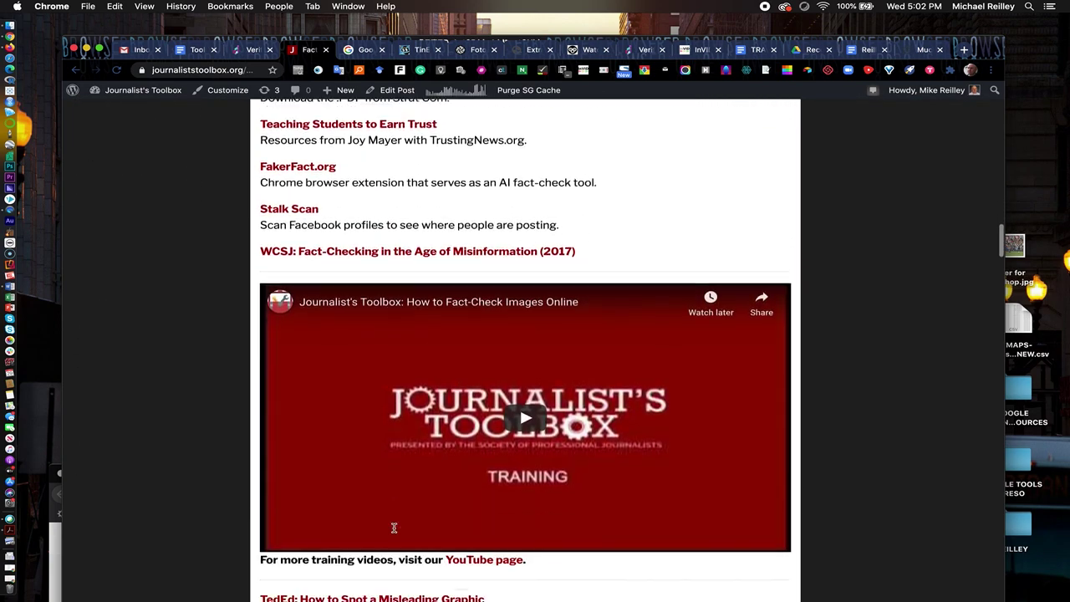
pyautogui.scroll(-10, 394, 527)
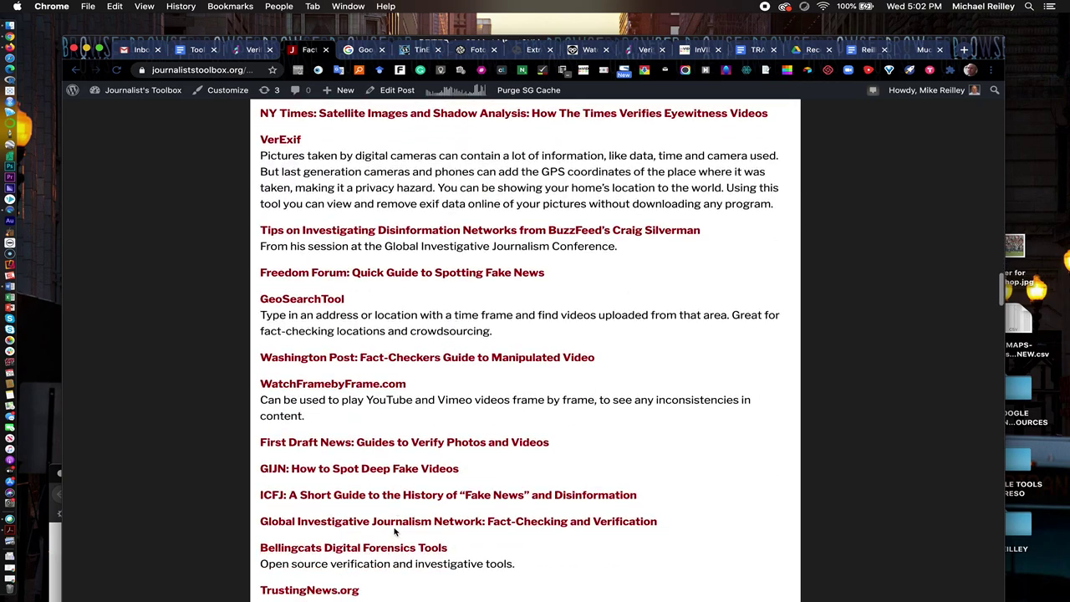
pyautogui.scroll(-13, 395, 532)
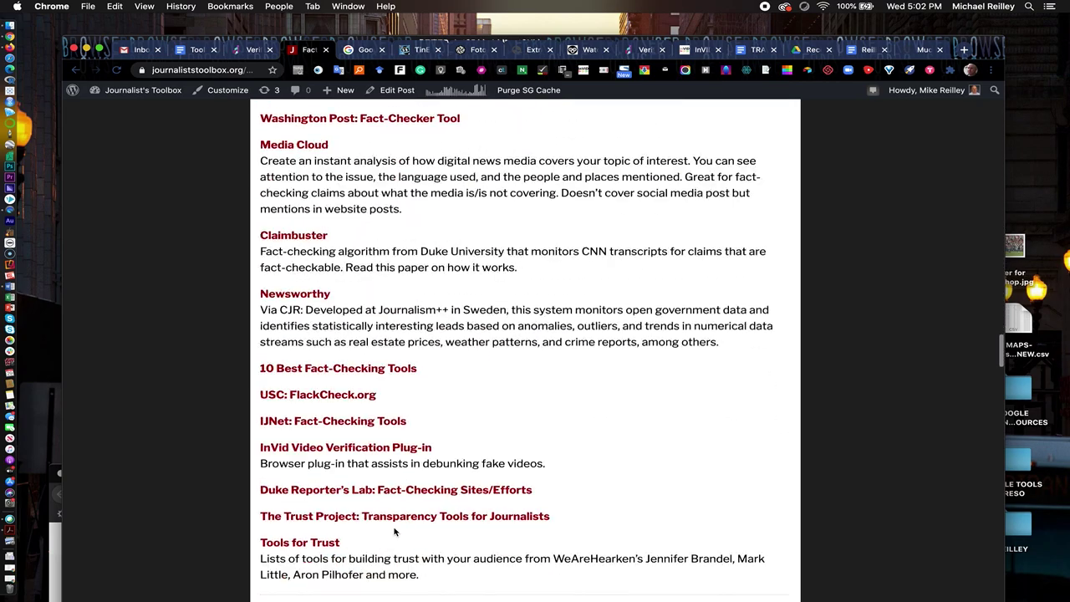
pyautogui.scroll(-3, 394, 531)
pyautogui.scroll(3, 394, 526)
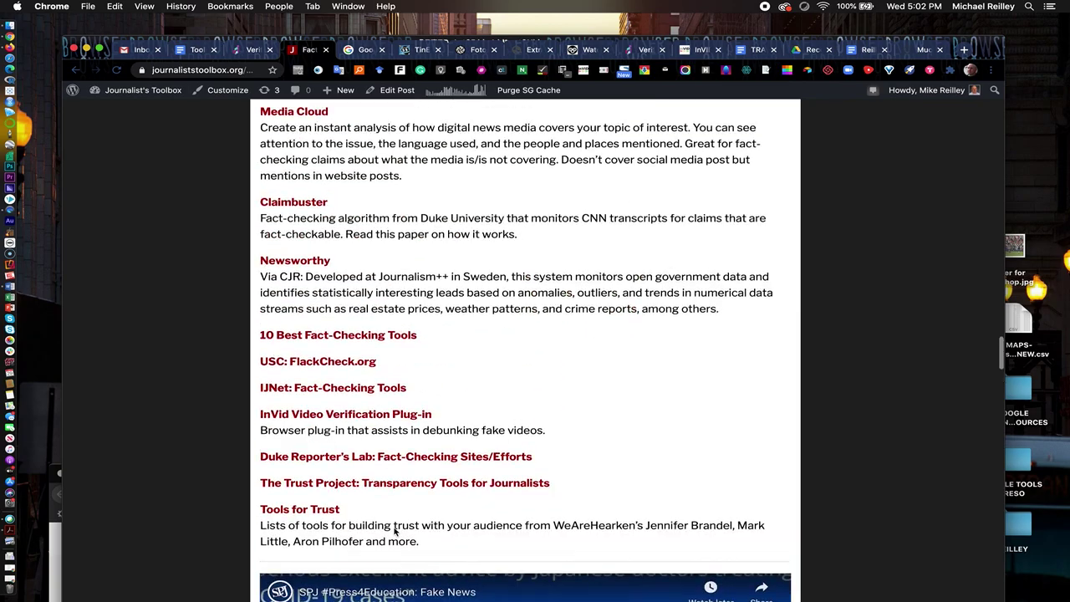
pyautogui.scroll(20, 394, 530)
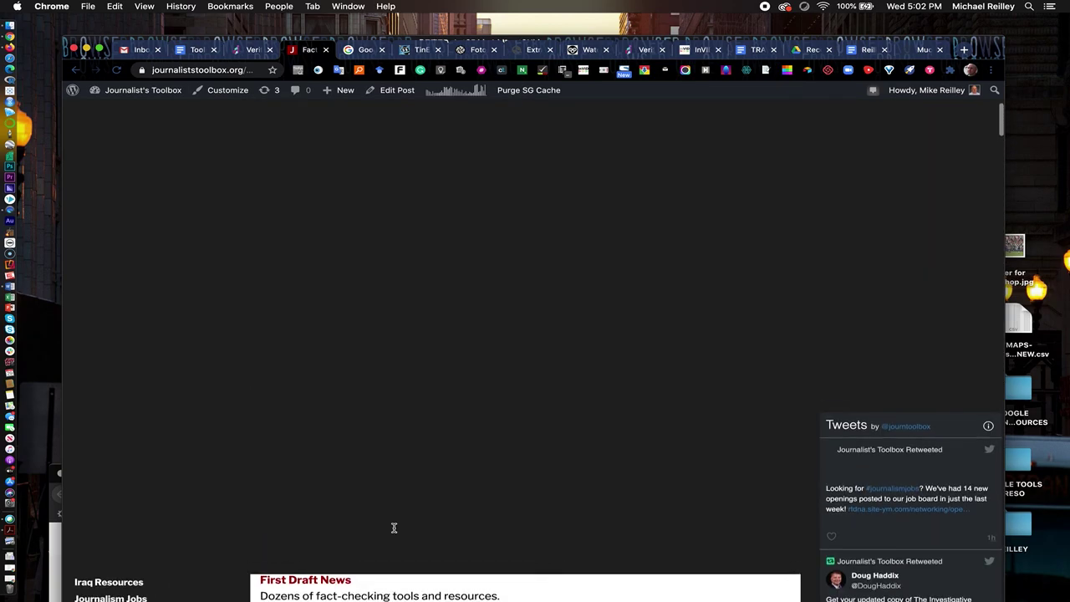
pyautogui.scroll(8, 394, 528)
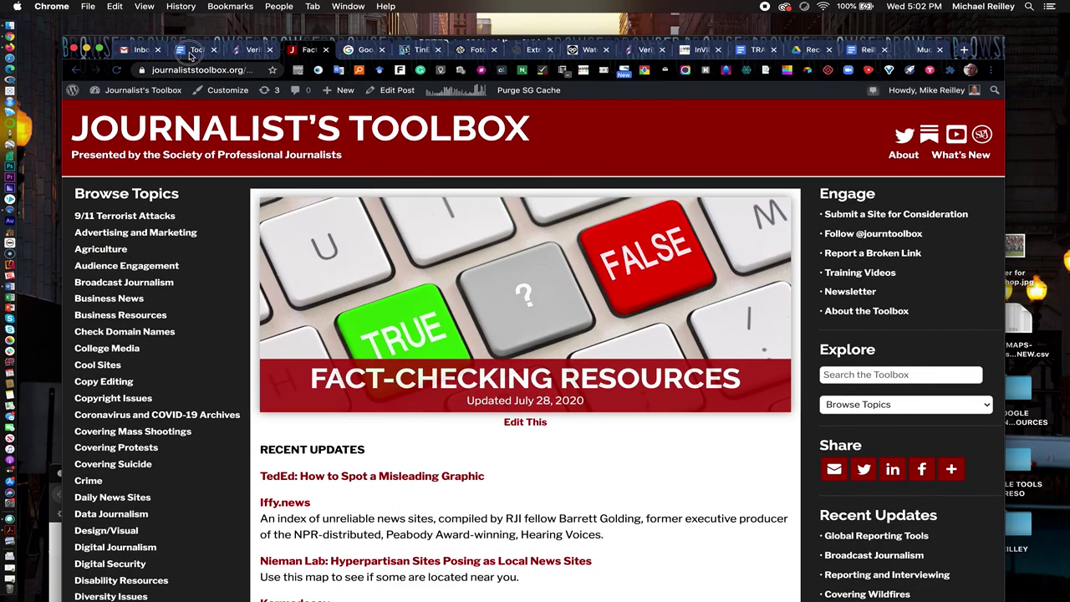
# Step: Check the tool list in the Toolbox Trainings document, and open the Training Videos link on the Journalist's Toolbox site
pyautogui.click(193, 51)
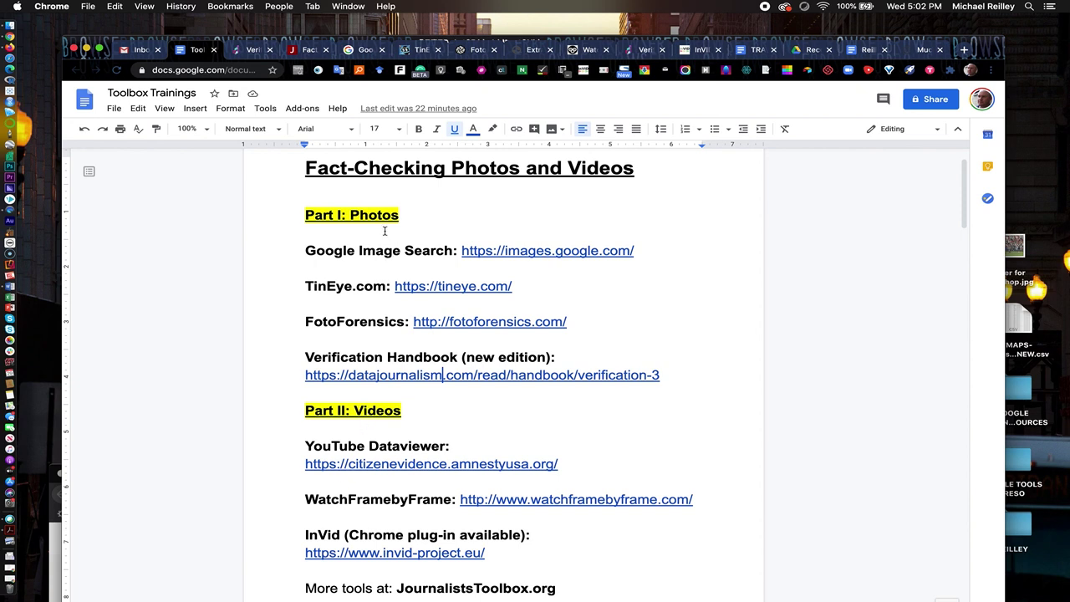
pyautogui.click(297, 51)
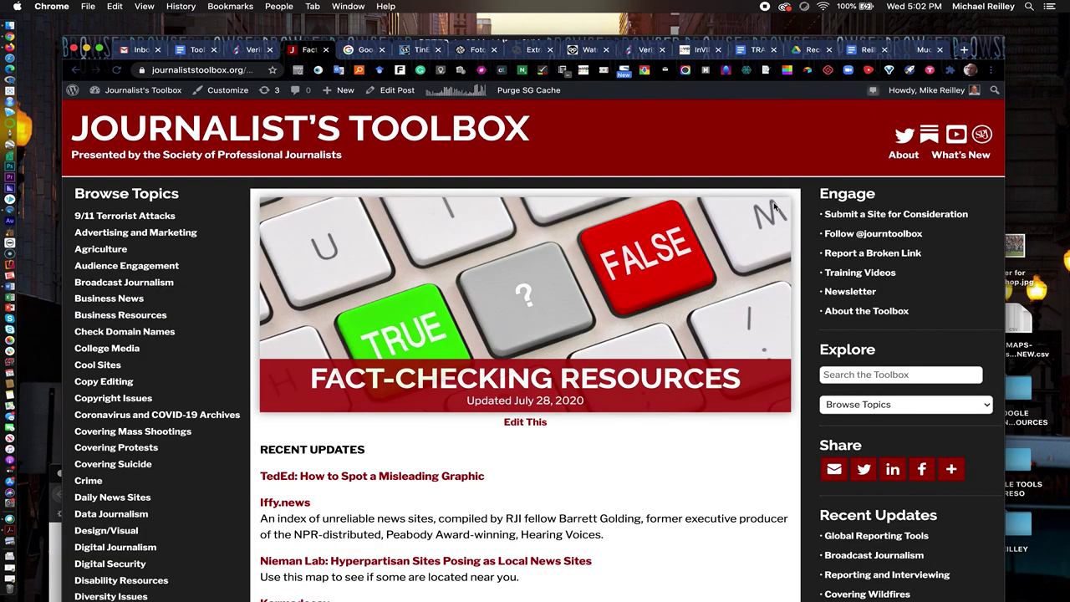
pyautogui.click(855, 274)
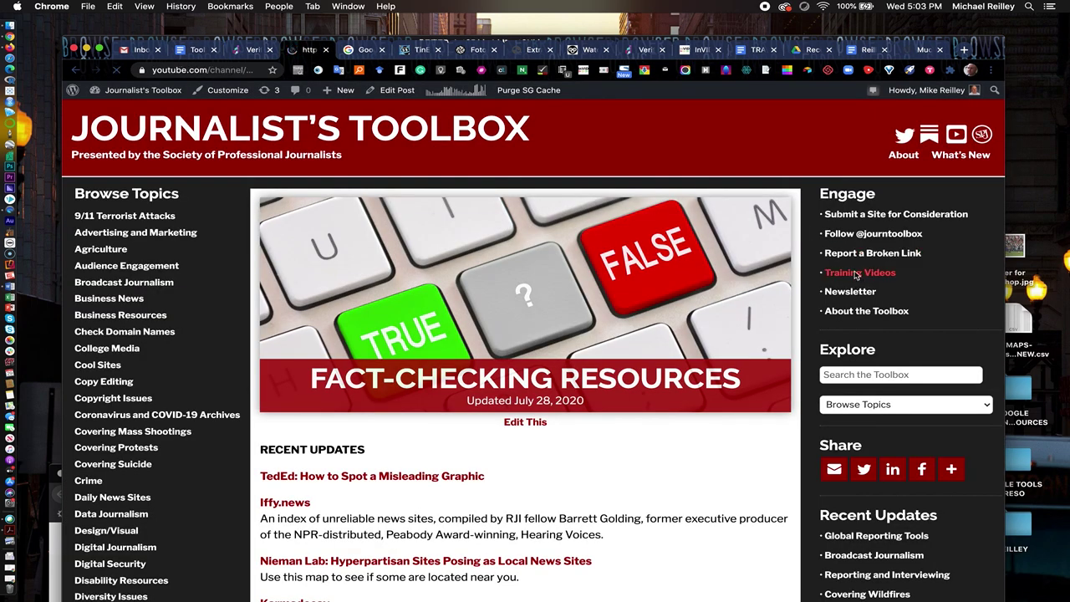